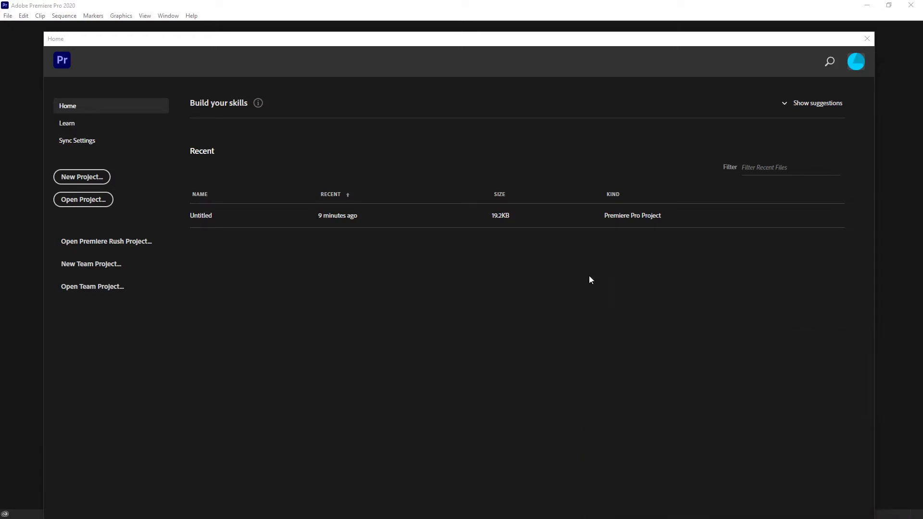
# Create a new project named Untitled in the 1_quickstart folder, overwriting the existing project.
pyautogui.moveTo(536, 42); pyautogui.dragTo(545, 42)
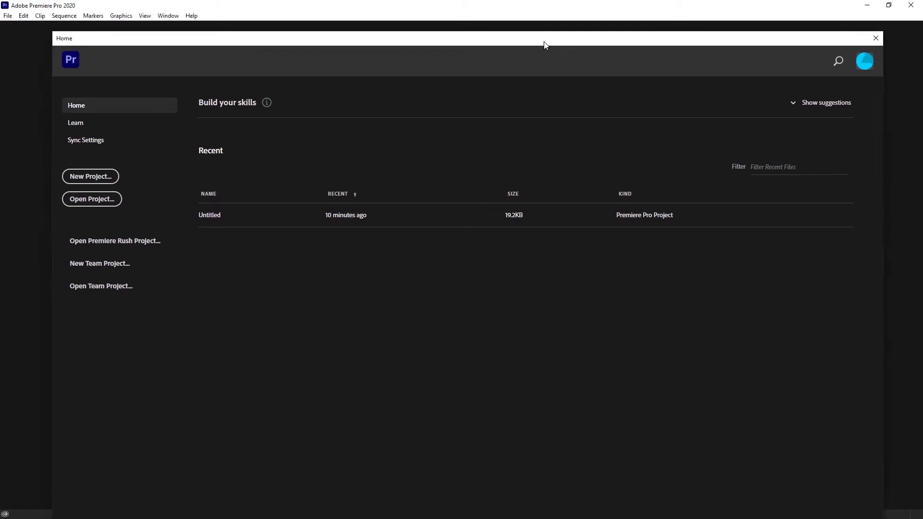
pyautogui.click(96, 178)
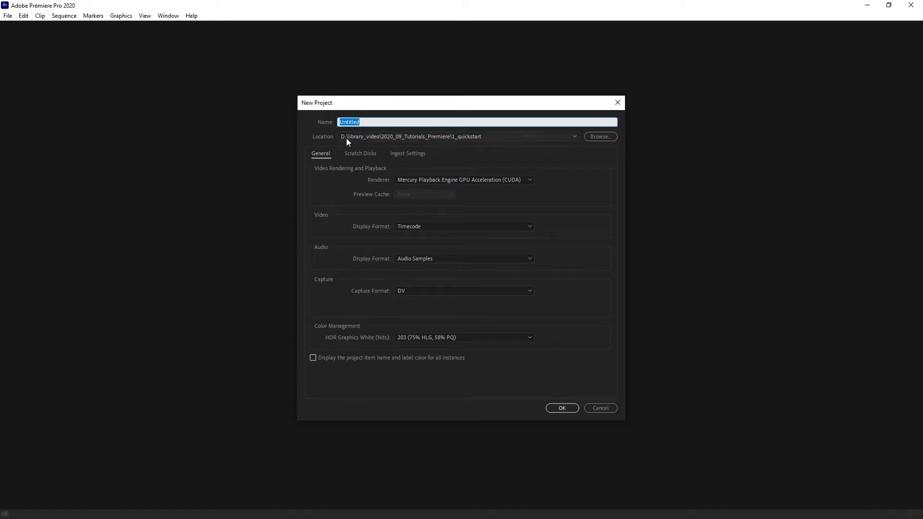
pyautogui.click(566, 408)
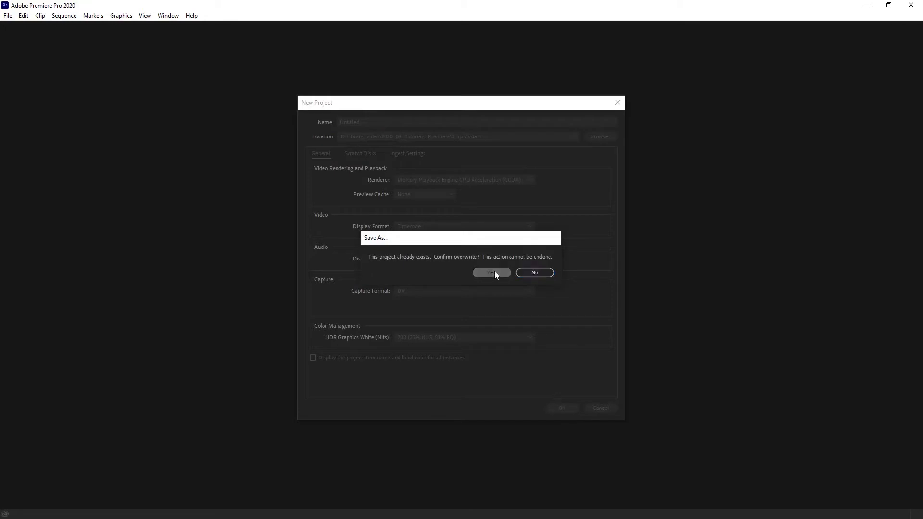
pyautogui.click(494, 271)
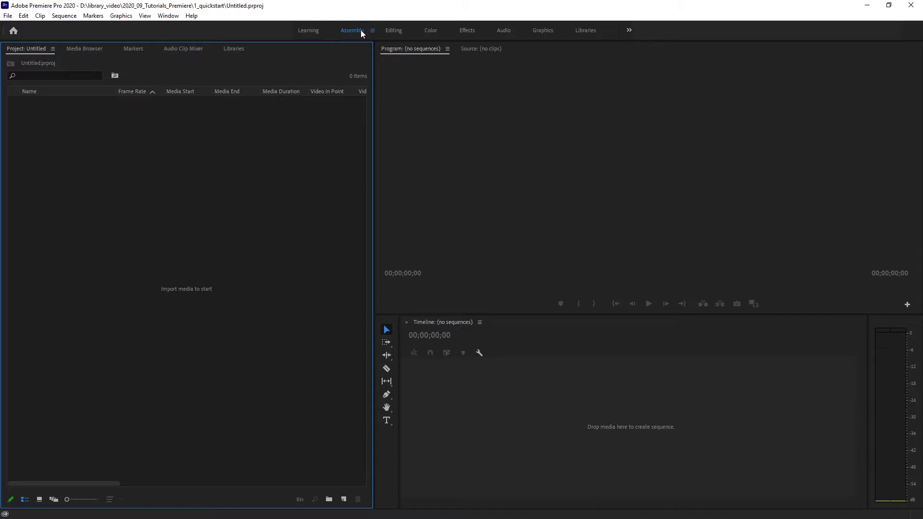
# Switch to the Editing workspace and import camera_01.mov, camera_02.mov and camera_03.mov from the 10sec_footage folder.
pyautogui.click(393, 30)
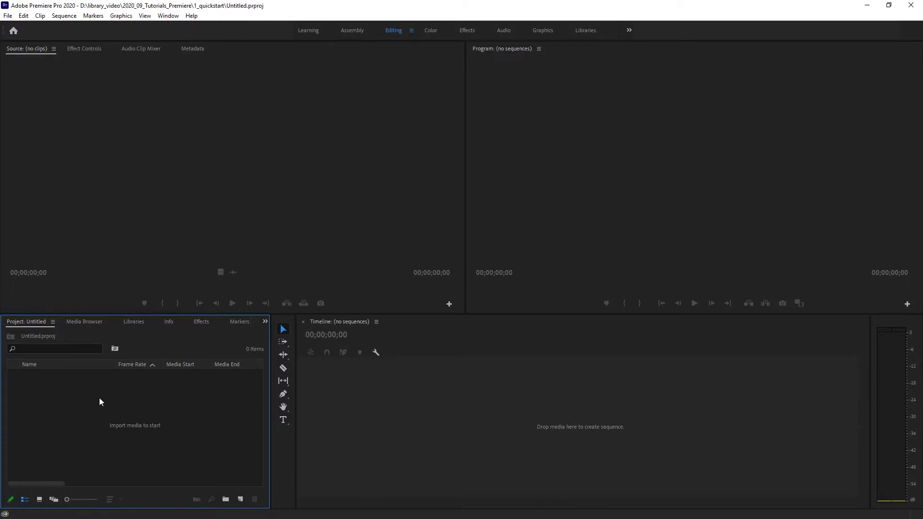
pyautogui.doubleClick(139, 417)
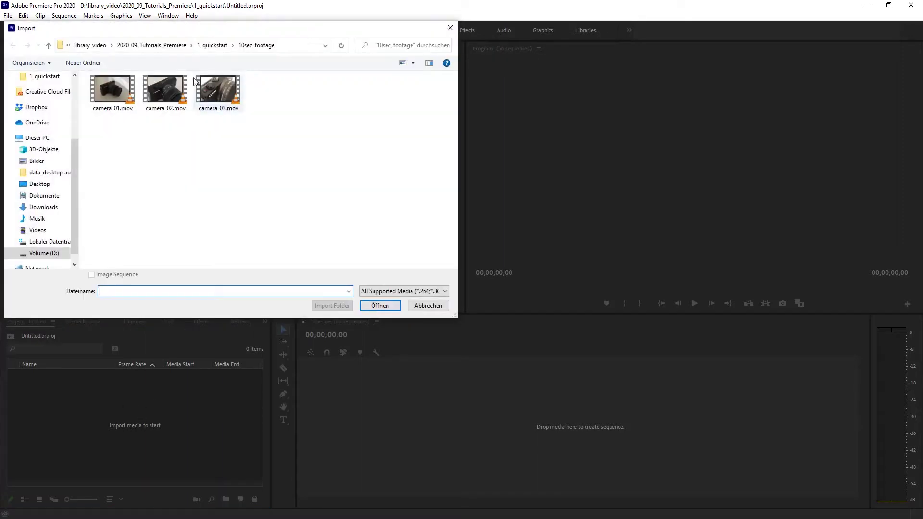
pyautogui.moveTo(267, 126); pyautogui.dragTo(118, 84)
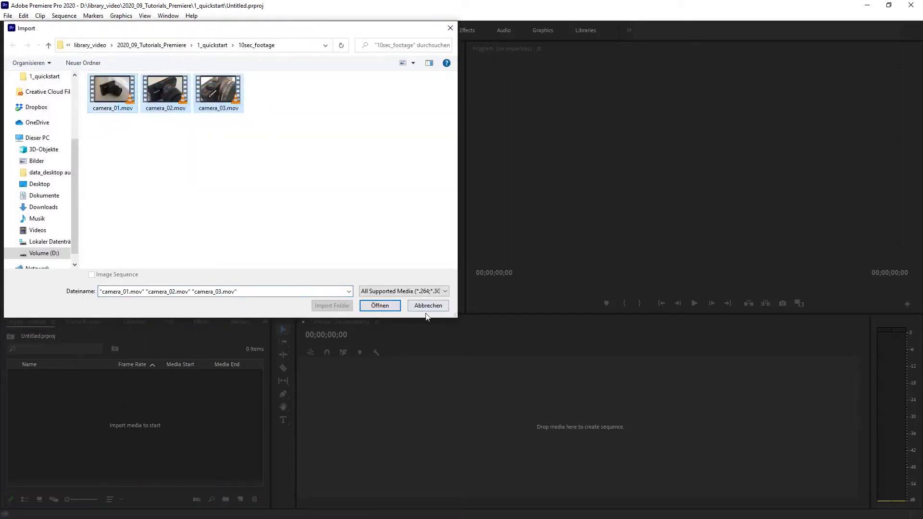
pyautogui.click(380, 307)
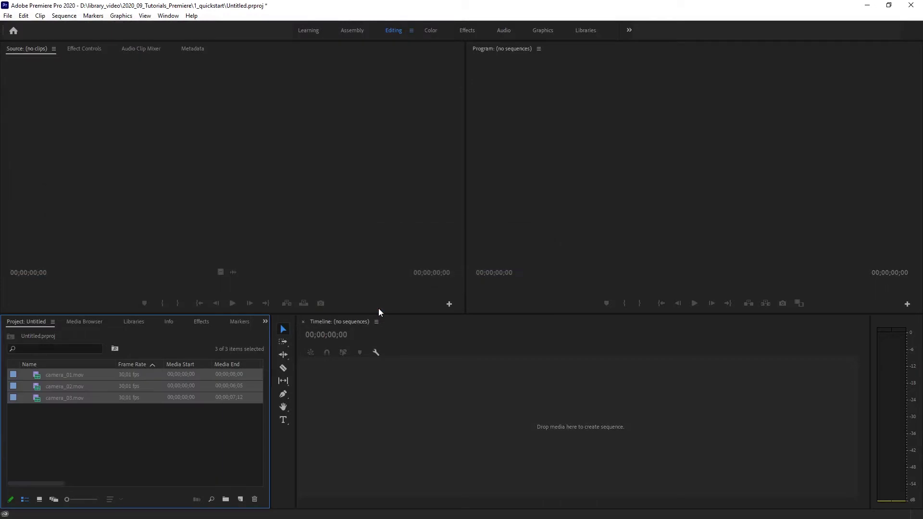
pyautogui.click(99, 430)
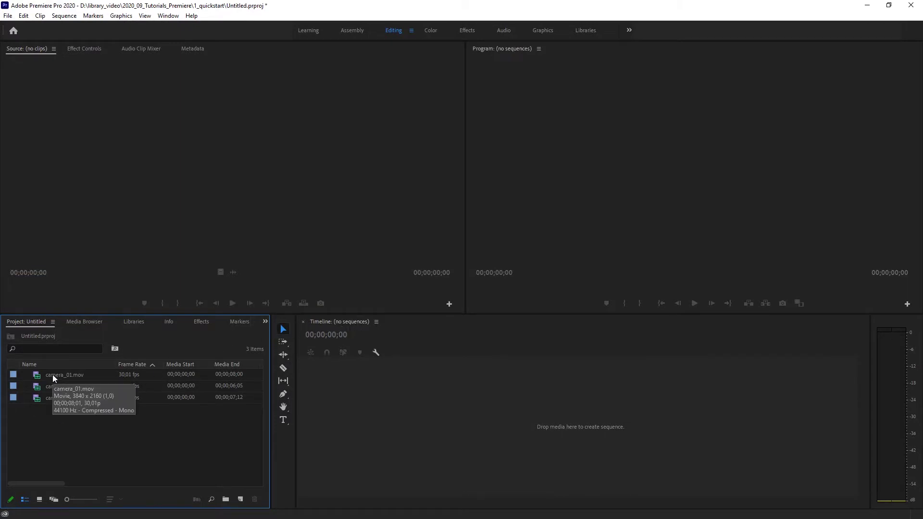
# Start a new sequence using the Digital SLR 1080p preset DSLR 1080p30.
pyautogui.click(241, 499)
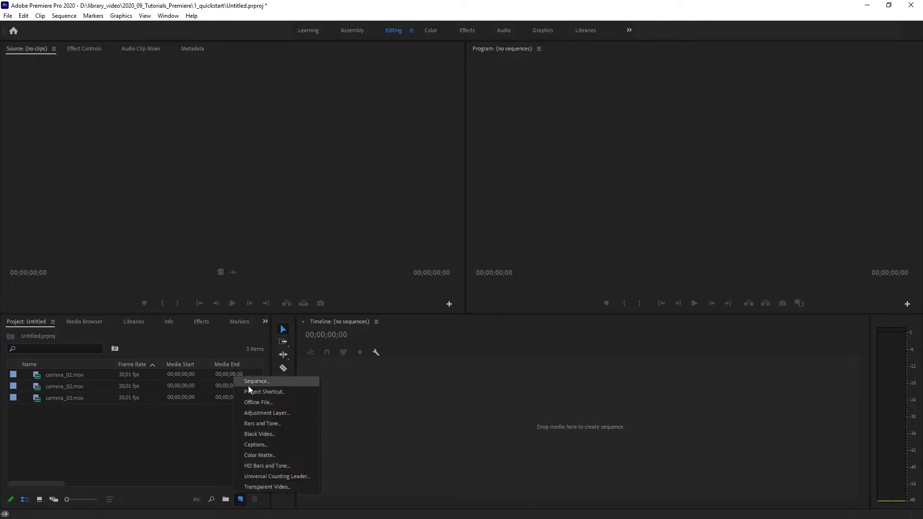
pyautogui.press('Escape')
pyautogui.click(8, 16)
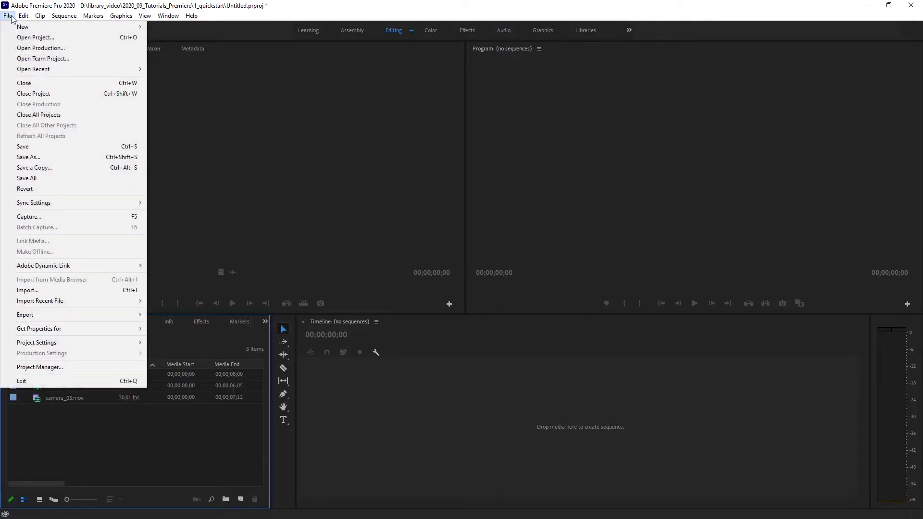
pyautogui.moveTo(25, 28)
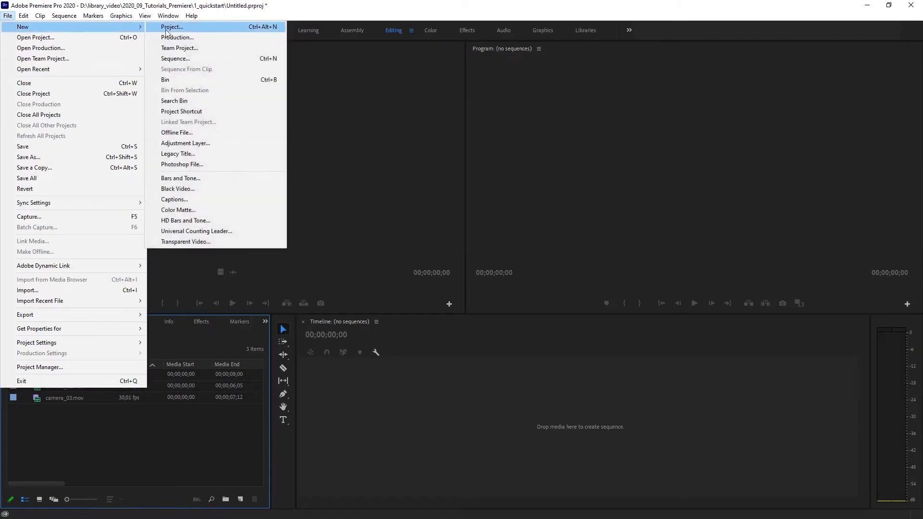
pyautogui.click(177, 58)
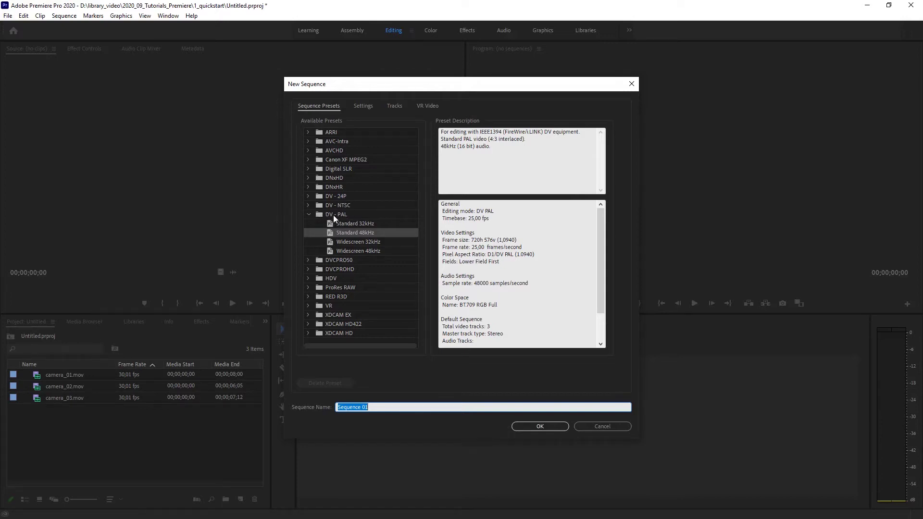
pyautogui.click(309, 215)
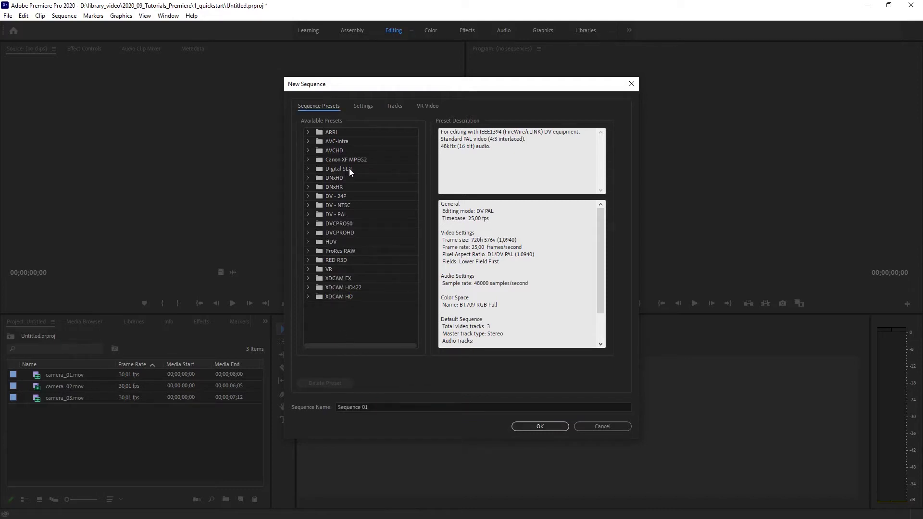
pyautogui.click(309, 168)
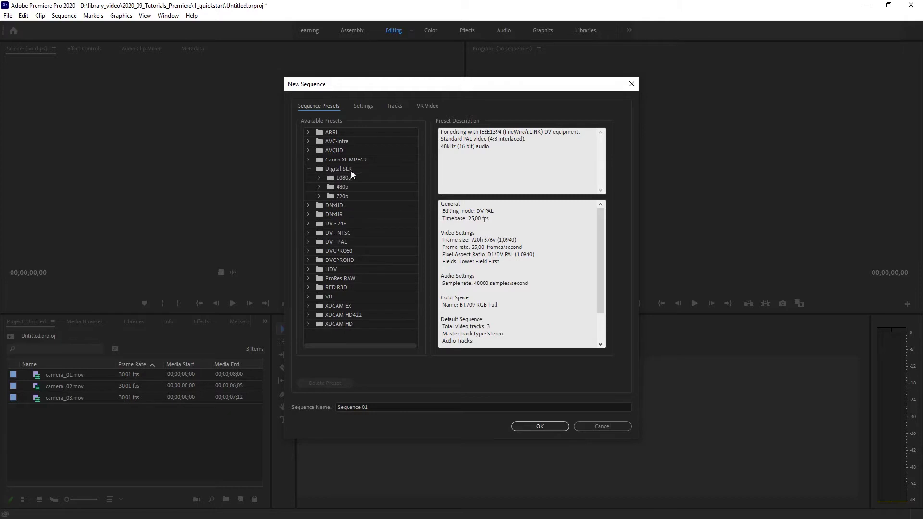
pyautogui.click(319, 178)
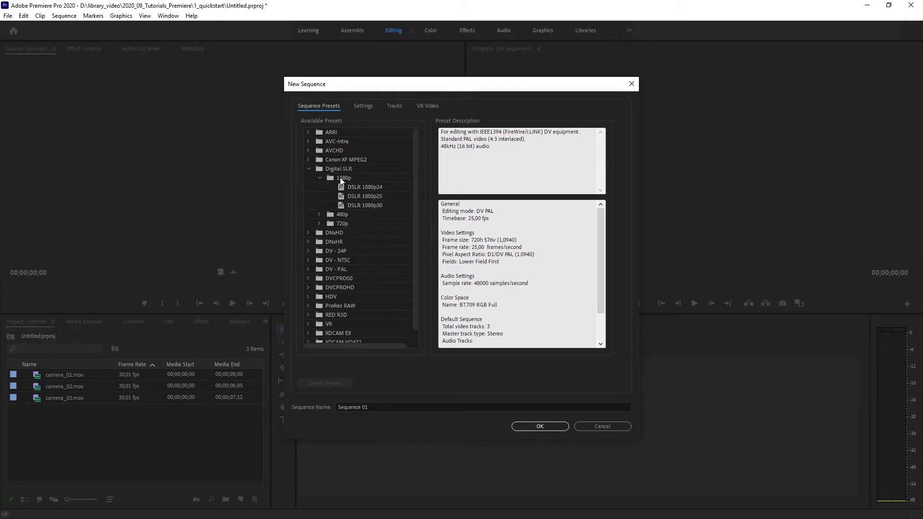
pyautogui.click(369, 205)
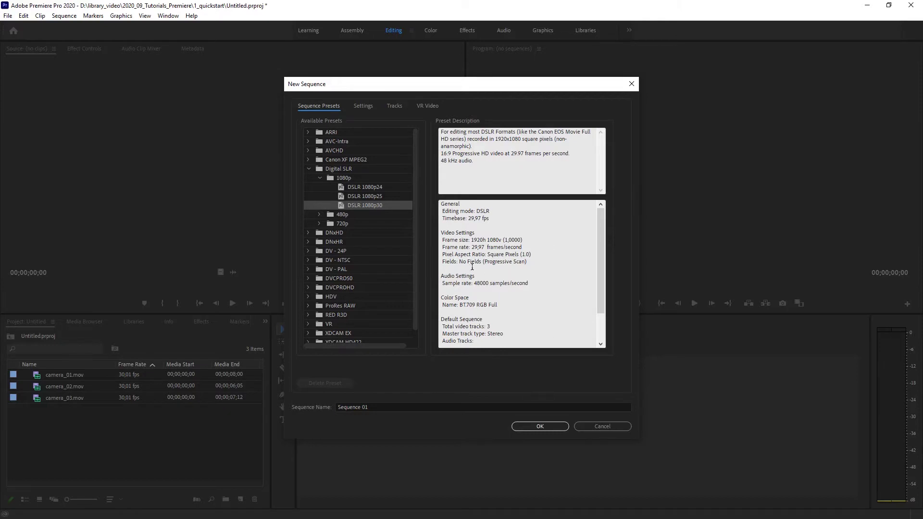
# Set the new sequence's timebase to 30,00 frames/second and create it as Sequence 01.
pyautogui.click(362, 106)
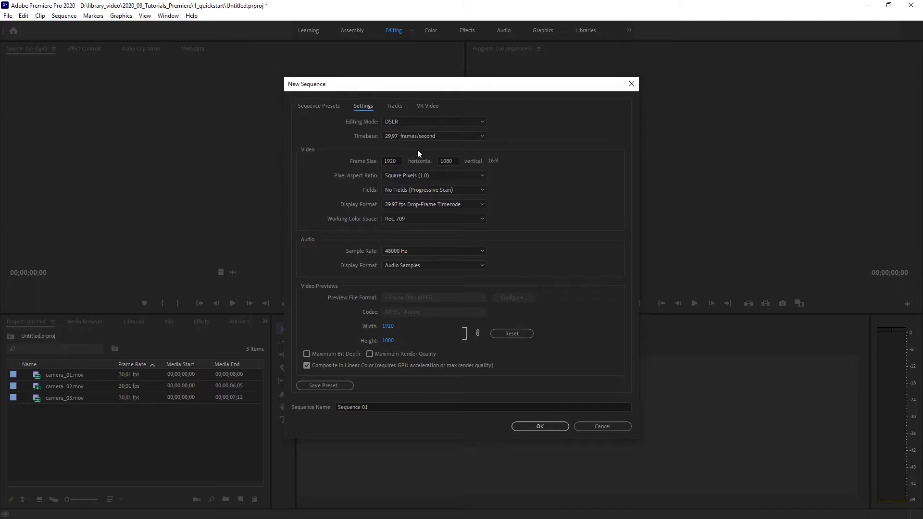
pyautogui.click(412, 136)
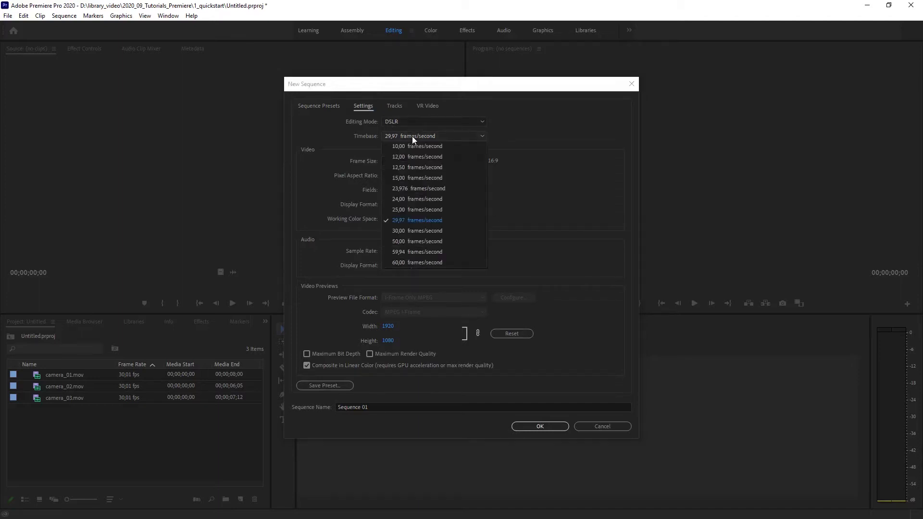
pyautogui.click(405, 230)
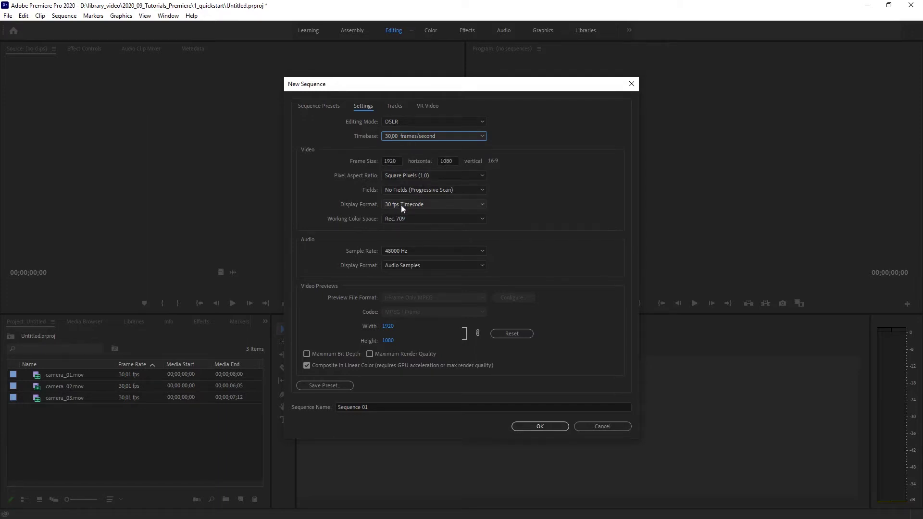
pyautogui.click(546, 424)
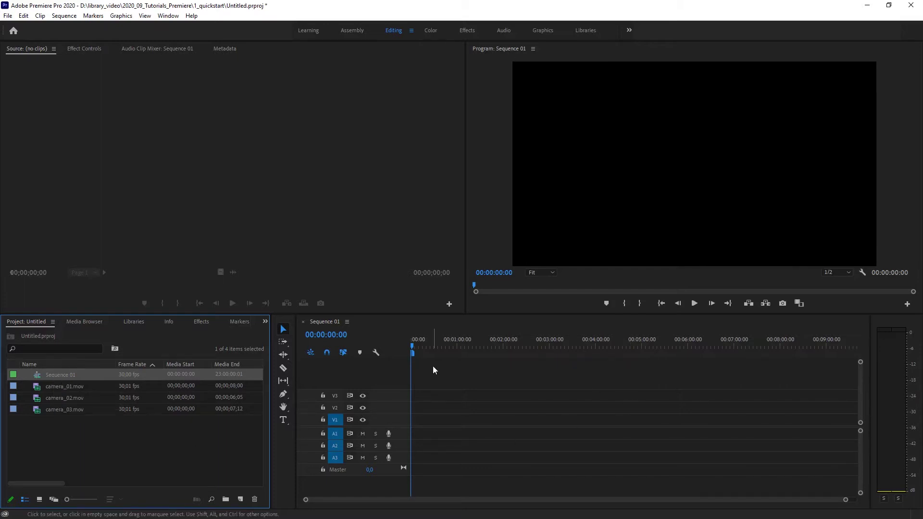
# Place camera_01.mov at the start of track V1, keeping the existing sequence settings.
pyautogui.click(57, 385)
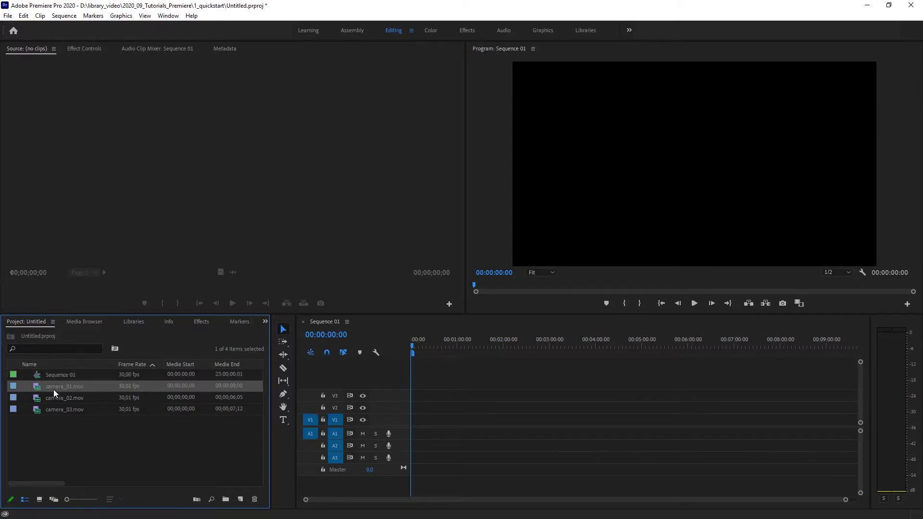
pyautogui.moveTo(51, 387); pyautogui.dragTo(416, 425)
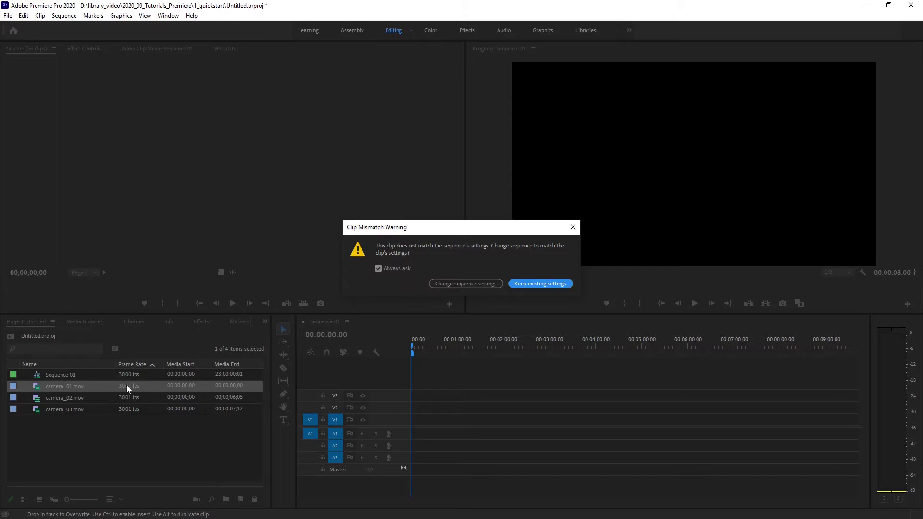
pyautogui.click(531, 283)
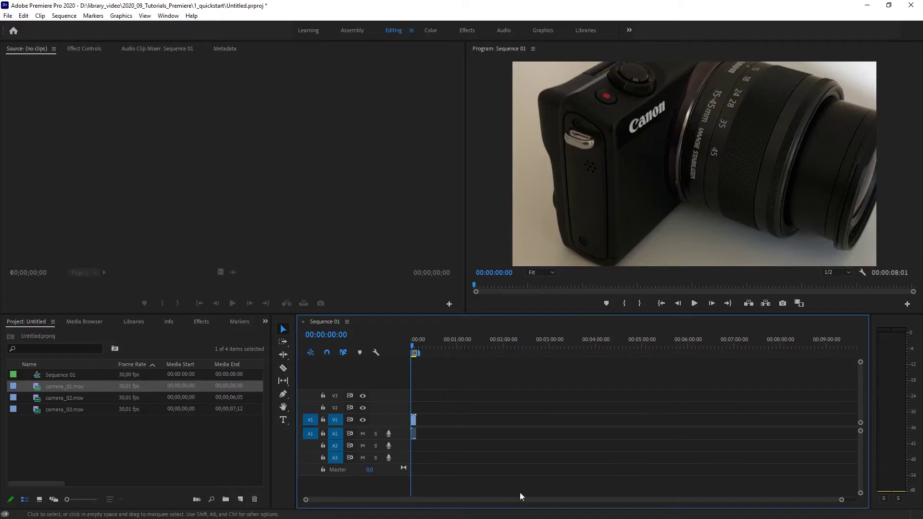
pyautogui.moveTo(842, 500); pyautogui.dragTo(604, 513)
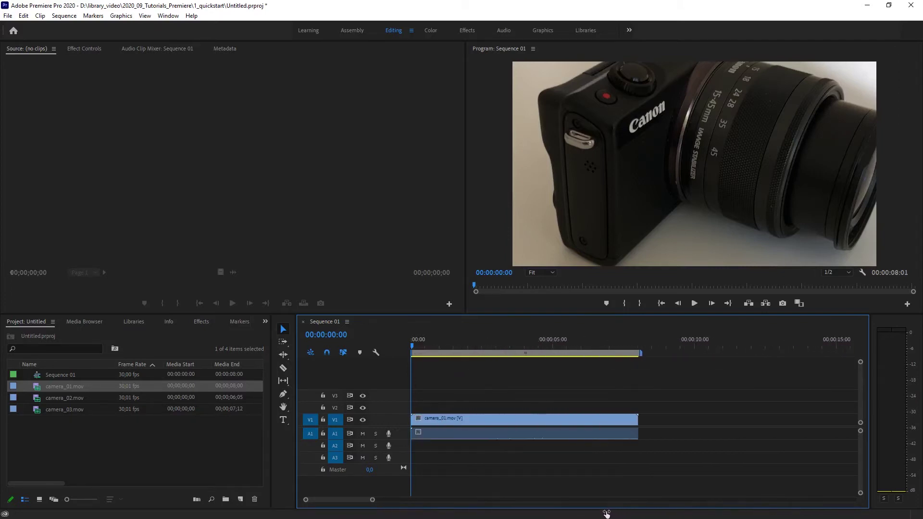
pyautogui.moveTo(373, 499); pyautogui.dragTo(395, 500)
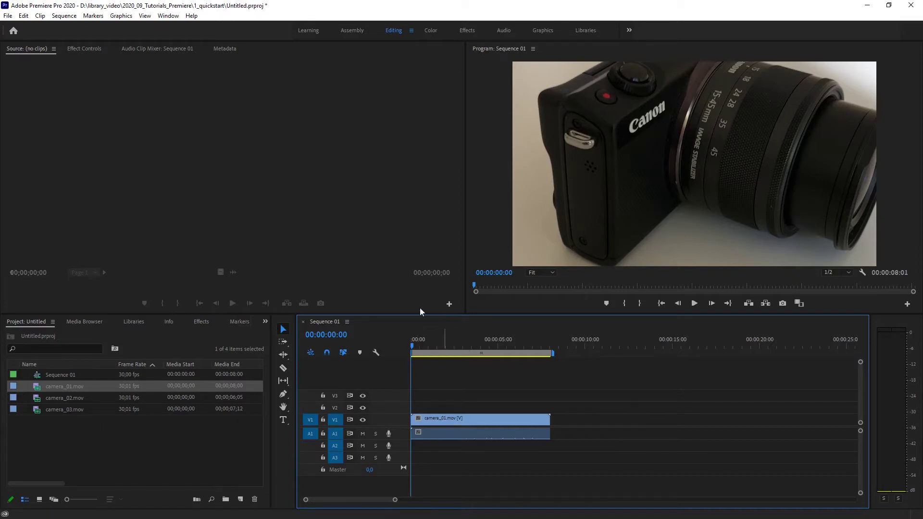
# Apply Scale to Frame Size to the camera_01.mov clip in the timeline.
pyautogui.moveTo(414, 342)
pyautogui.mouseDown()
pyautogui.moveTo(455, 347)
pyautogui.moveTo(415, 353)
pyautogui.mouseUp()
pyautogui.click(480, 422)
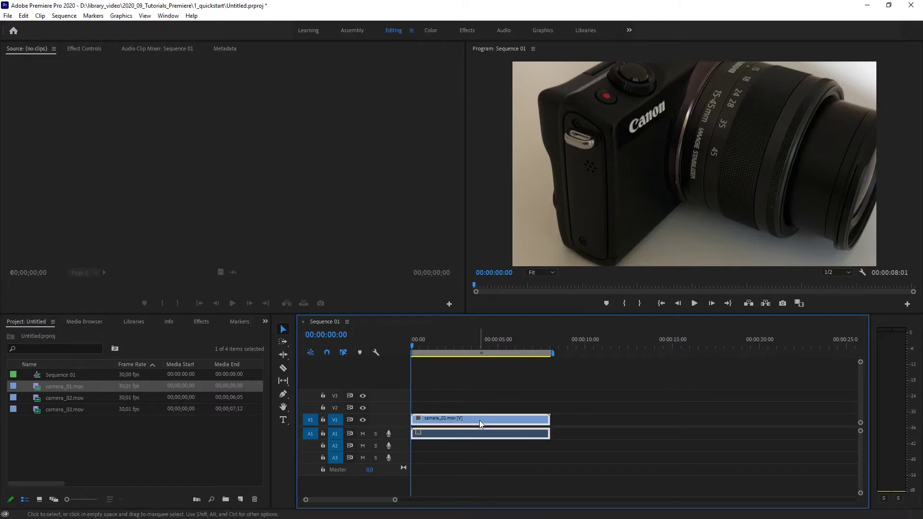
pyautogui.rightClick(480, 420)
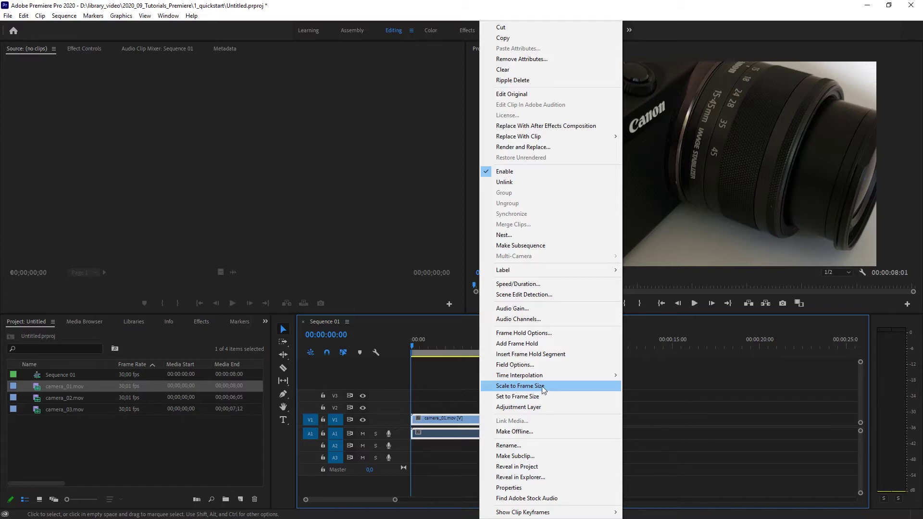
pyautogui.click(542, 387)
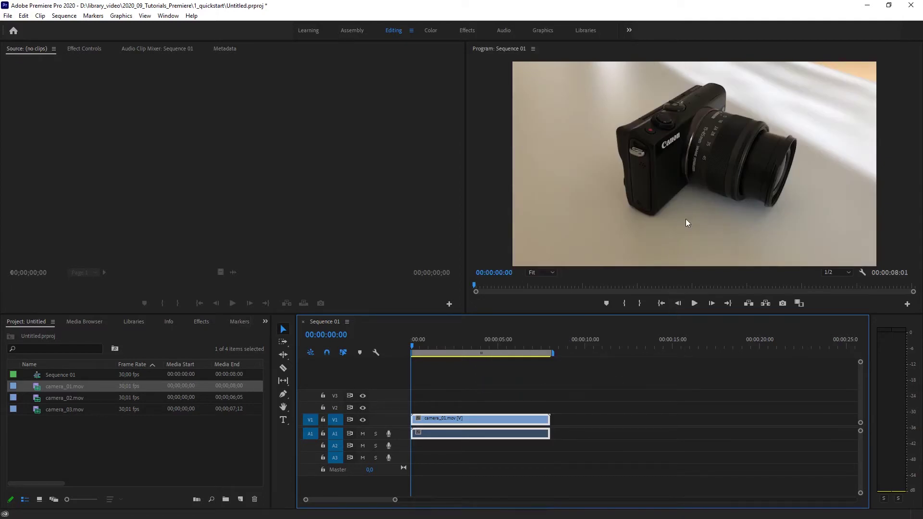
pyautogui.rightClick(465, 421)
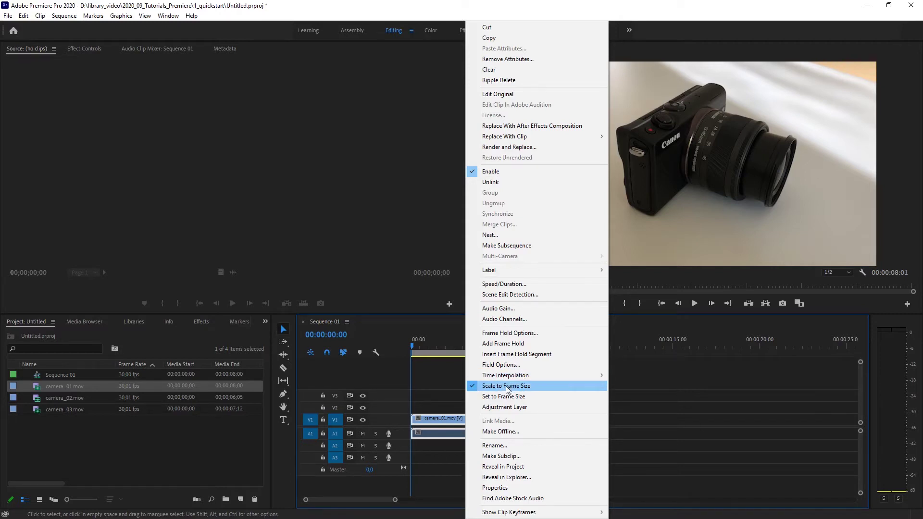
pyautogui.click(706, 410)
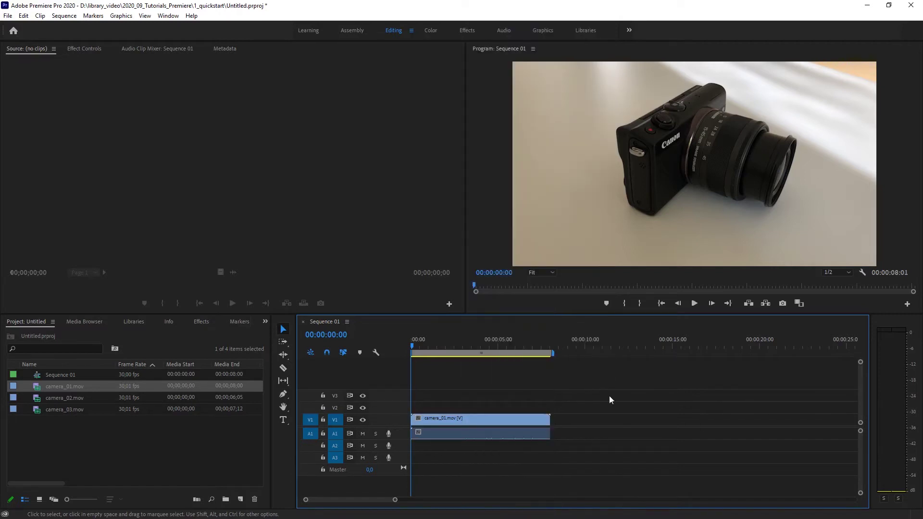
# Place camera_02.mov on track V2, starting at about 9 seconds, leaving a gap after the first clip.
pyautogui.click(99, 460)
pyautogui.click(56, 403)
pyautogui.moveTo(54, 398); pyautogui.dragTo(578, 411)
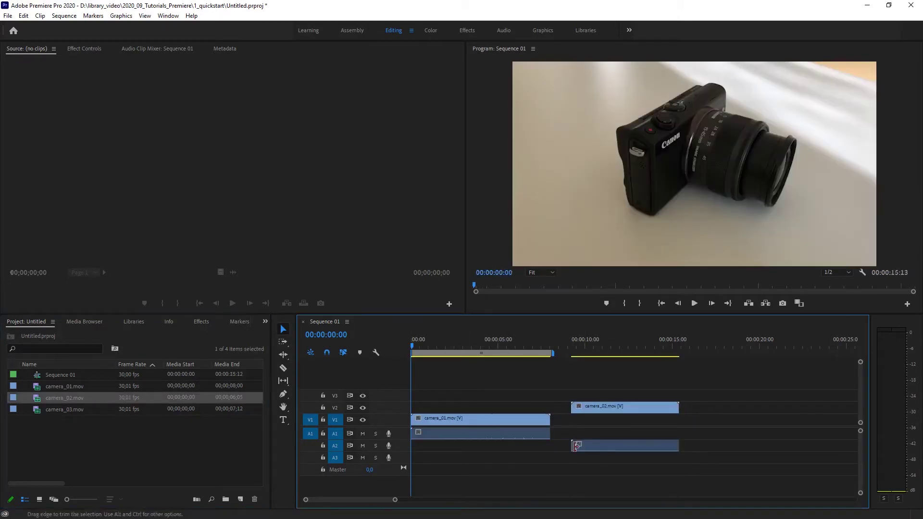
# Set the Motion Scale of camera_02.mov to 50 with its frame at 00:00:11:02 in view.
pyautogui.click(600, 345)
pyautogui.moveTo(601, 345); pyautogui.dragTo(604, 345)
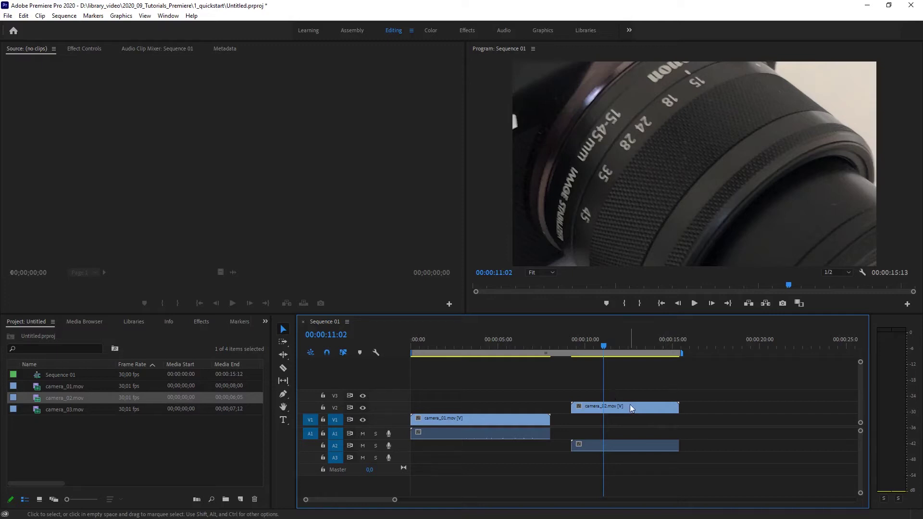
pyautogui.moveTo(630, 404)
pyautogui.click(631, 406)
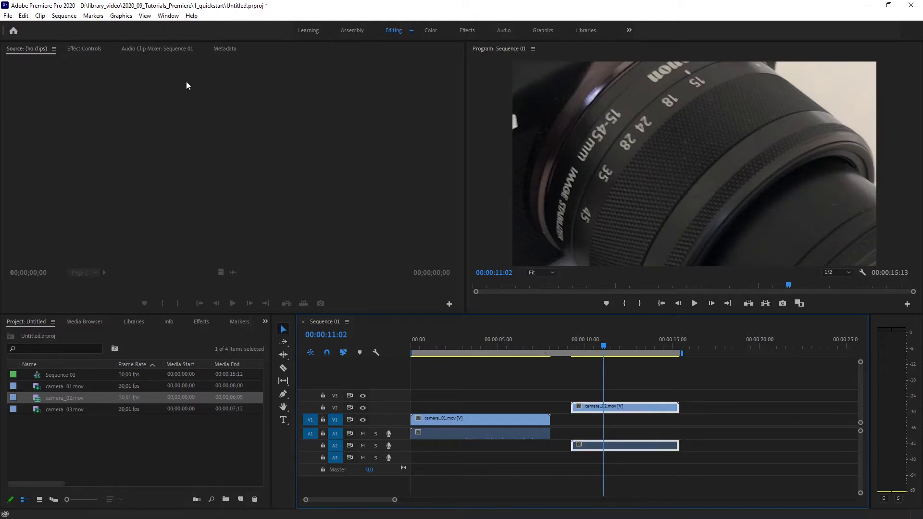
pyautogui.click(77, 49)
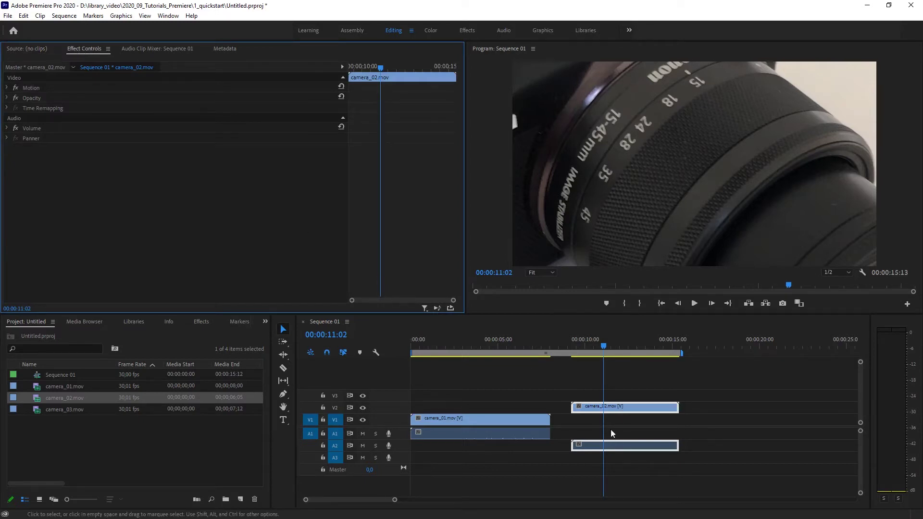
pyautogui.click(6, 88)
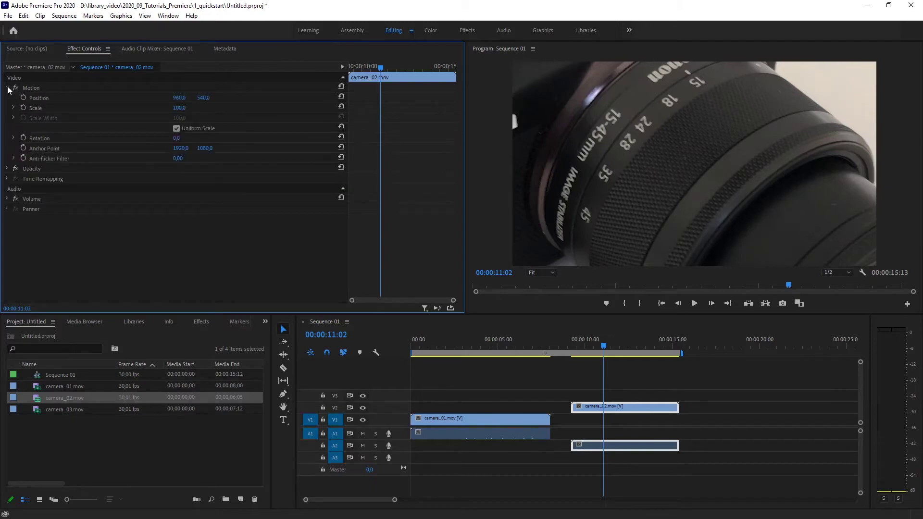
pyautogui.click(31, 89)
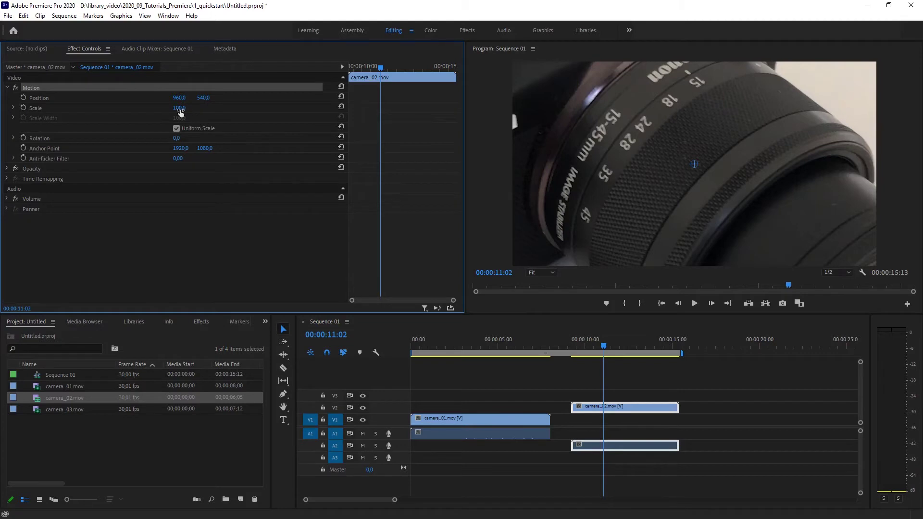
pyautogui.moveTo(179, 107); pyautogui.dragTo(149, 107)
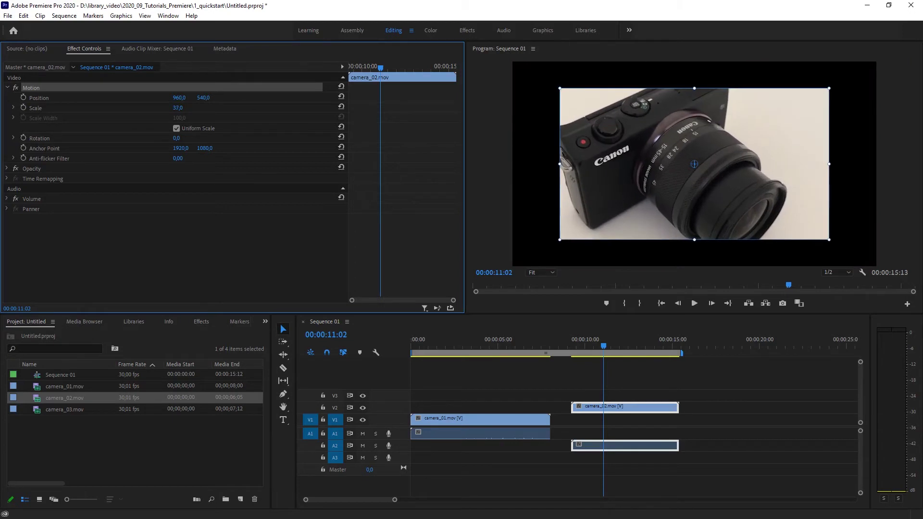
pyautogui.click(184, 106)
pyautogui.write('50')
pyautogui.press('Return')
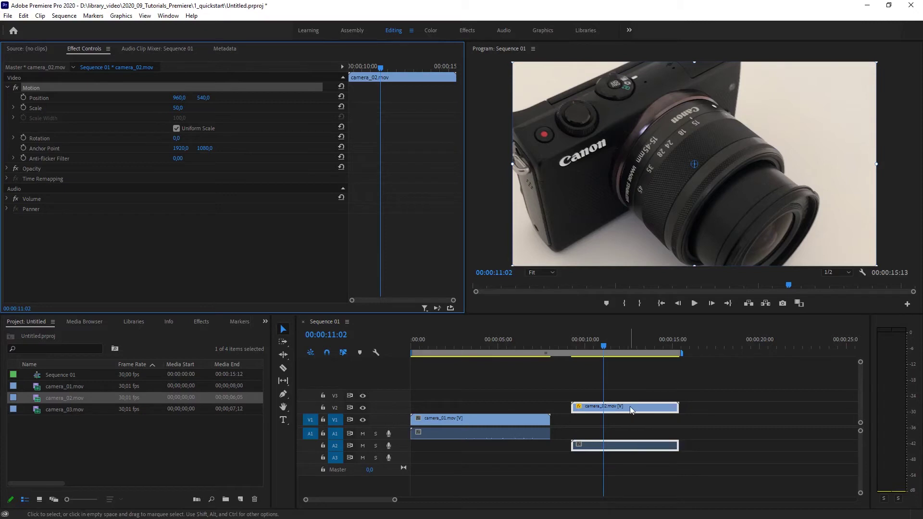
pyautogui.click(704, 408)
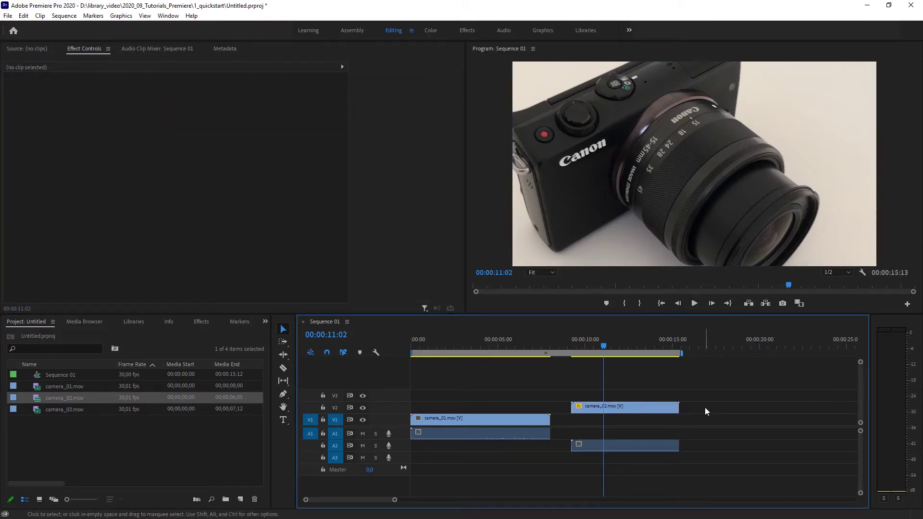
# Check the Scale to Frame Size option on the camera_01.mov clip.
pyautogui.click(459, 419)
pyautogui.rightClick(459, 419)
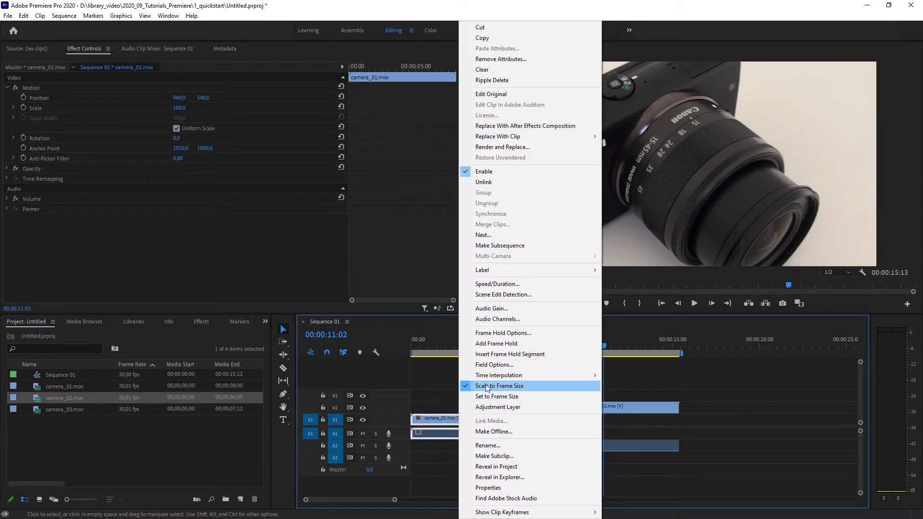
pyautogui.click(487, 386)
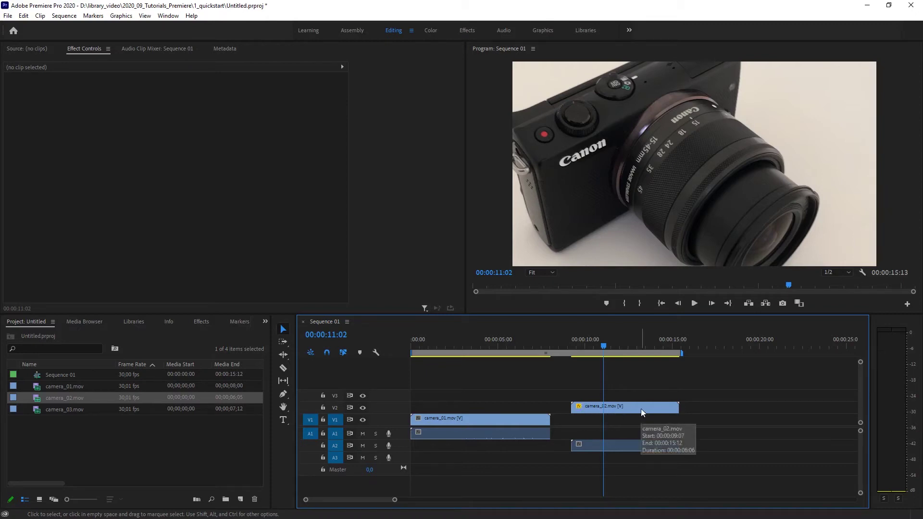
# Shift camera_02.mov slightly earlier on V2 and place camera_03.mov on track V3, starting at about 16 seconds.
pyautogui.moveTo(641, 409)
pyautogui.mouseDown()
pyautogui.moveTo(625, 411)
pyautogui.moveTo(635, 410)
pyautogui.mouseUp()
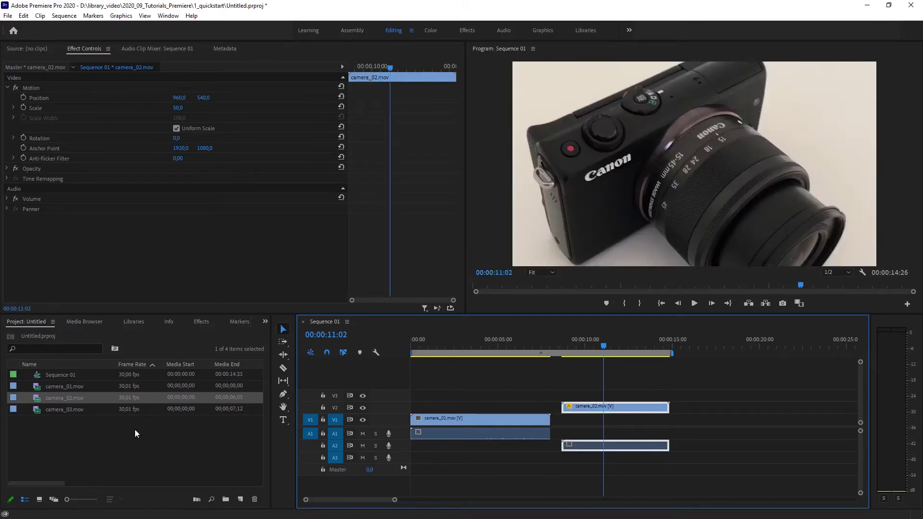
pyautogui.moveTo(56, 410); pyautogui.dragTo(691, 404)
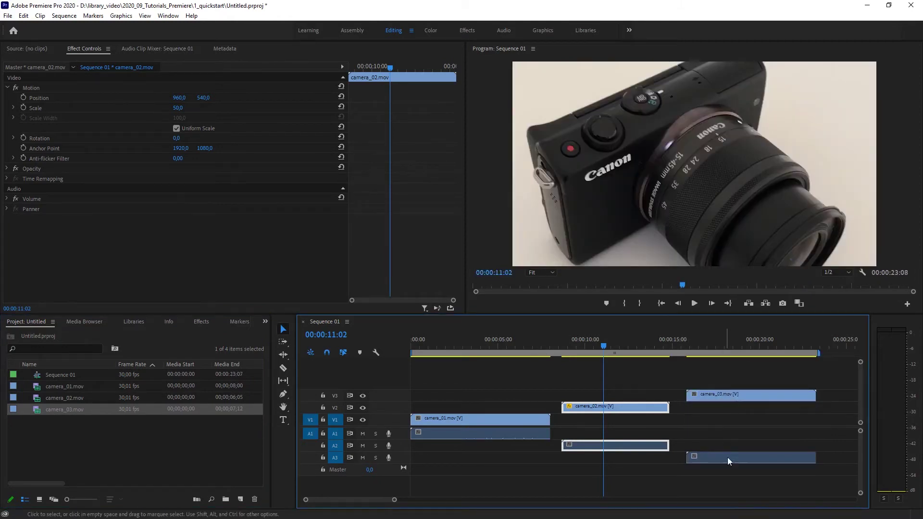
pyautogui.click(722, 393)
pyautogui.rightClick(722, 394)
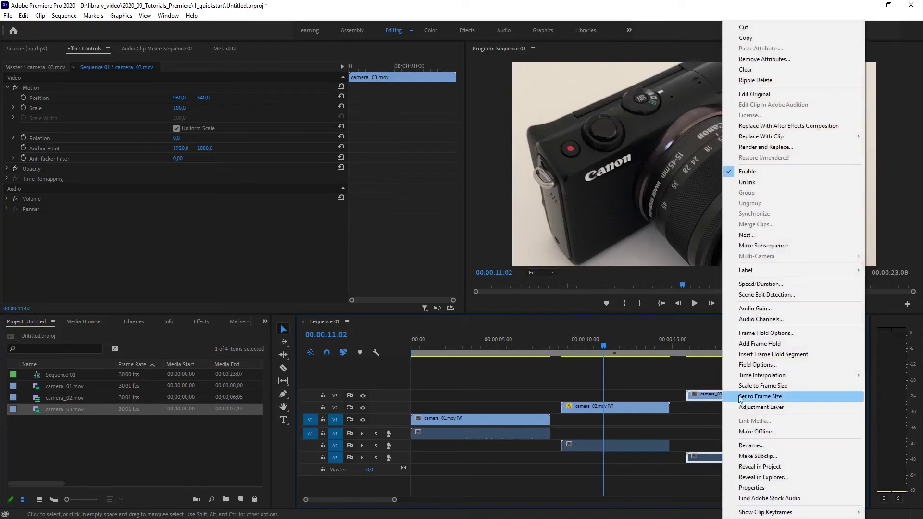
pyautogui.moveTo(775, 379)
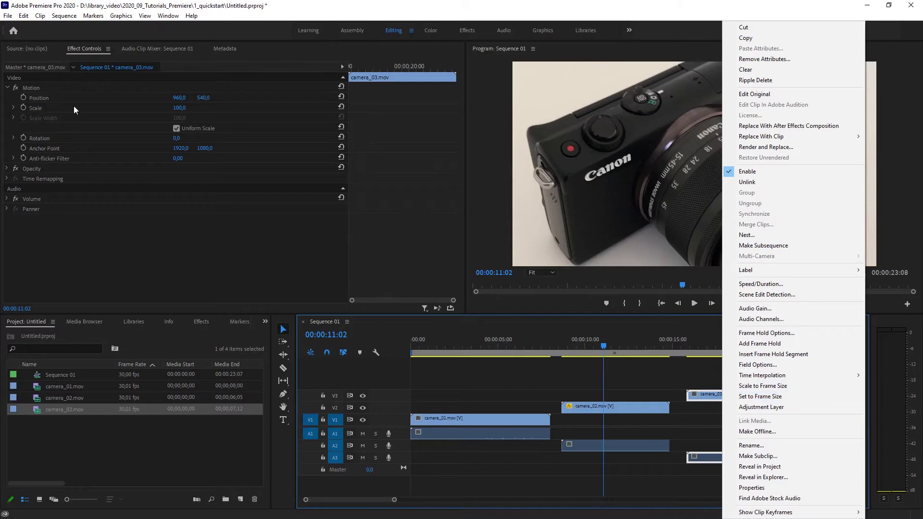
pyautogui.click(690, 419)
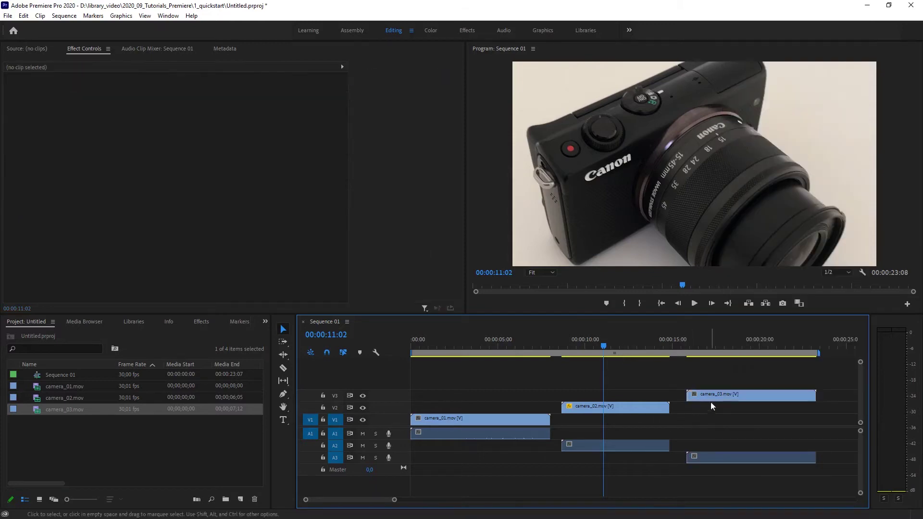
# Apply Scale to Frame Size to camera_03.mov and view the result with the playhead at 00:00:17:19.
pyautogui.click(711, 396)
pyautogui.rightClick(711, 396)
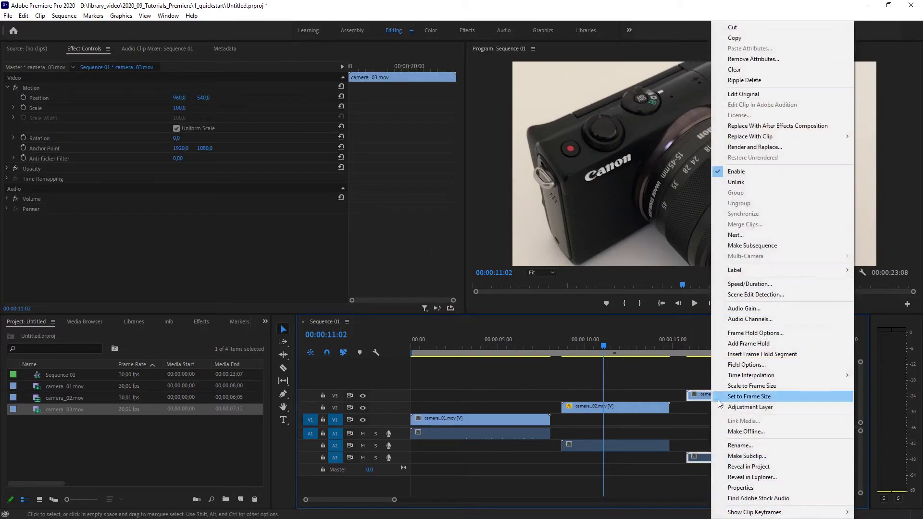
pyautogui.click(738, 385)
pyautogui.moveTo(706, 342); pyautogui.dragTo(718, 343)
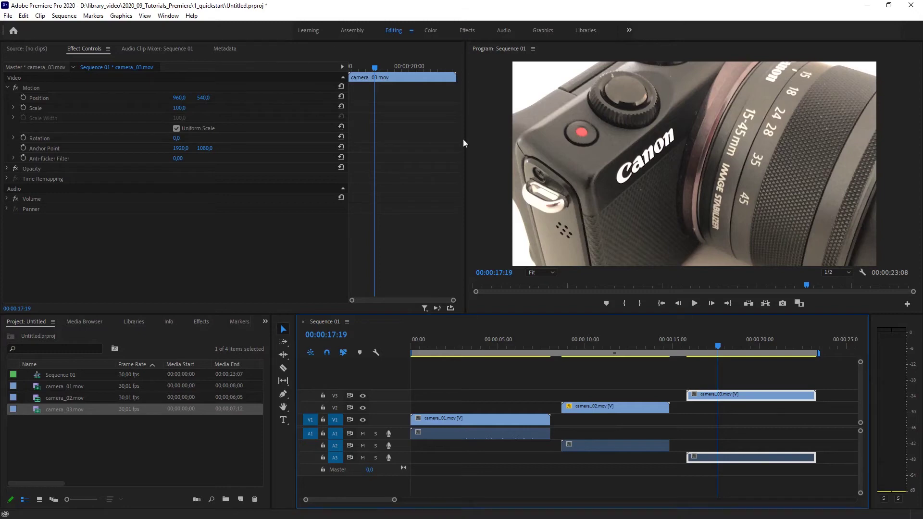
# Try shrinking camera_02.mov to Scale 20 and shifting its Position toward the upper right of the frame, with vertical position 296.
pyautogui.click(648, 409)
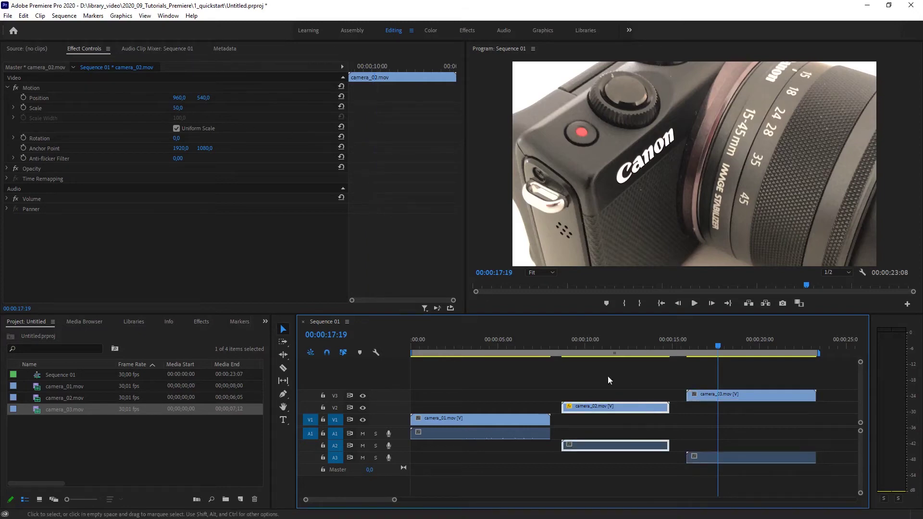
pyautogui.click(177, 109)
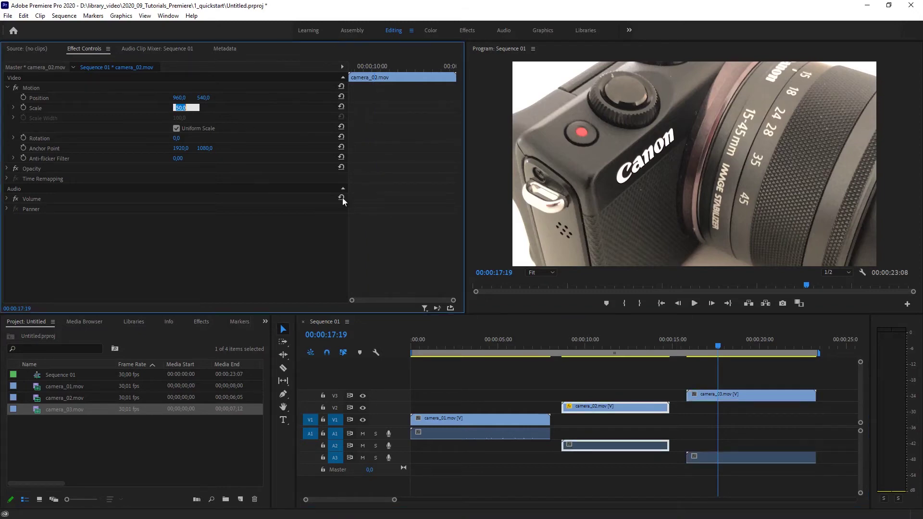
pyautogui.moveTo(717, 345); pyautogui.dragTo(623, 346)
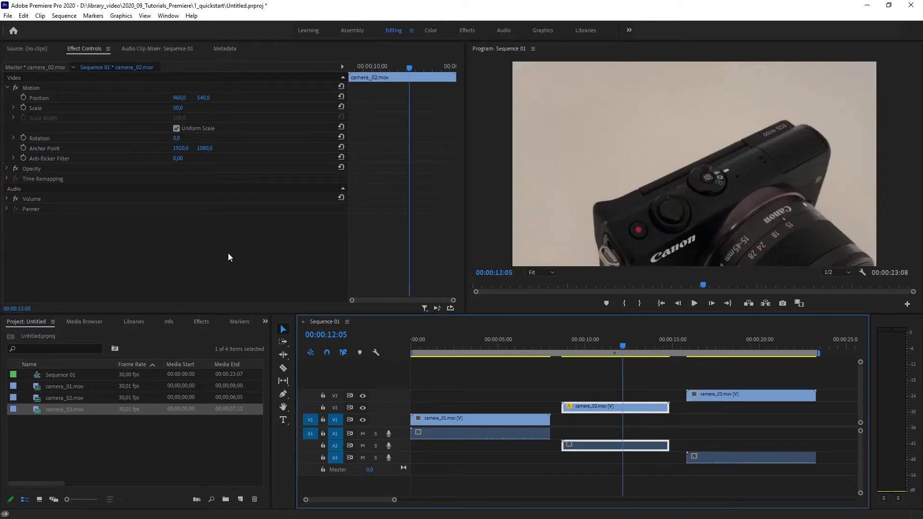
pyautogui.moveTo(180, 110); pyautogui.dragTo(166, 110)
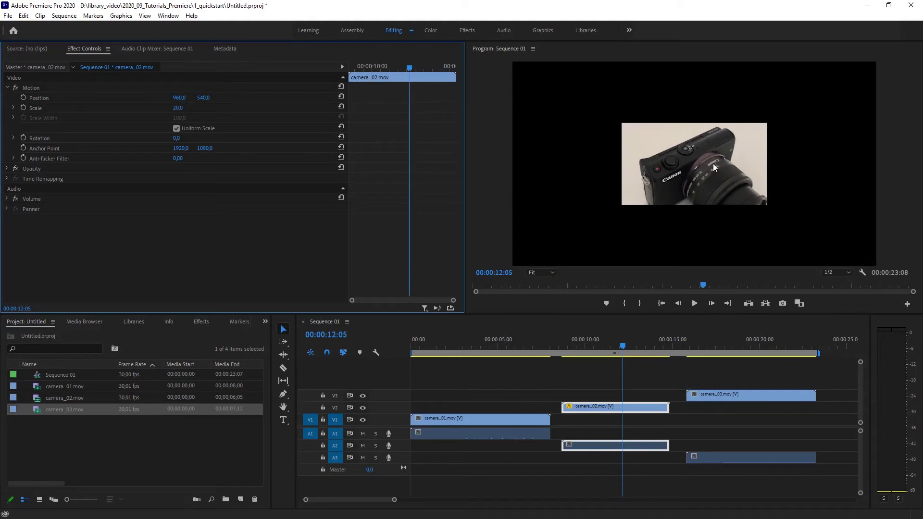
pyautogui.click(724, 149)
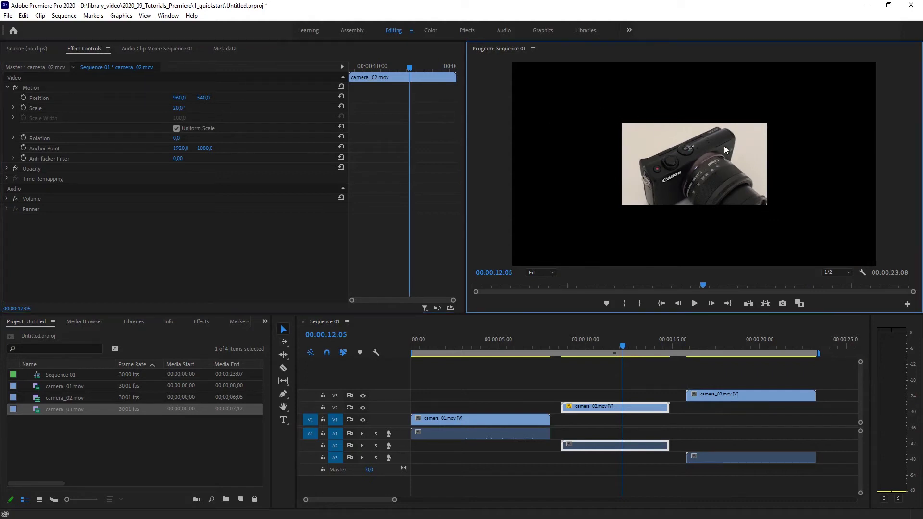
pyautogui.moveTo(179, 97)
pyautogui.mouseDown()
pyautogui.moveTo(220, 107)
pyautogui.moveTo(166, 99)
pyautogui.mouseUp()
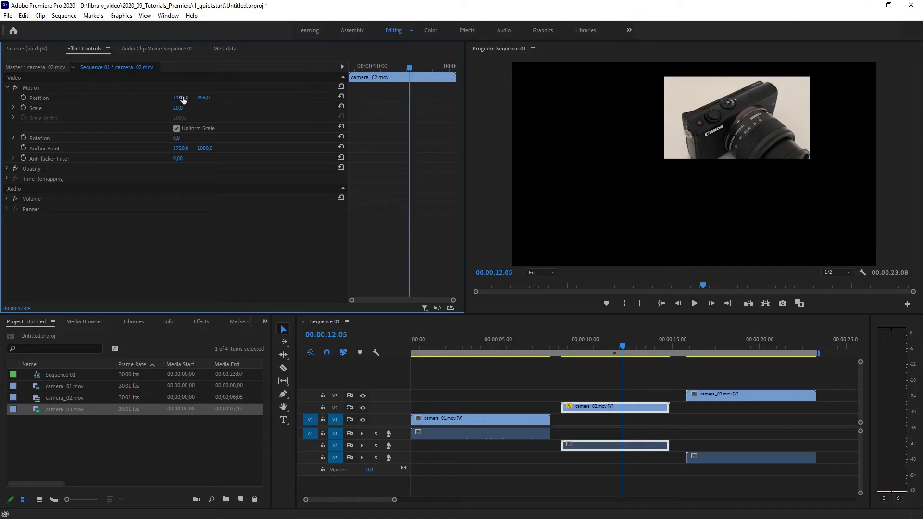
# Reset the Position and Scale of camera_02.mov, and set its Scale to 50.
pyautogui.click(342, 97)
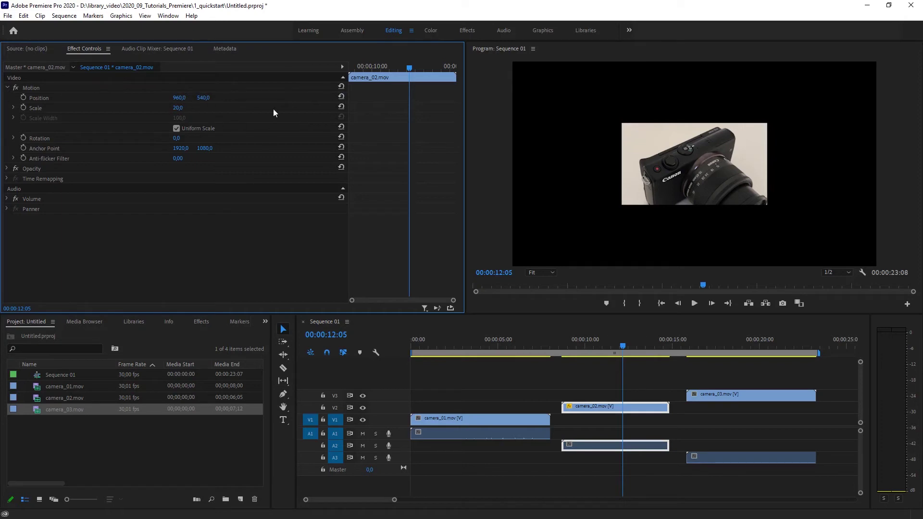
pyautogui.click(340, 106)
pyautogui.click(185, 108)
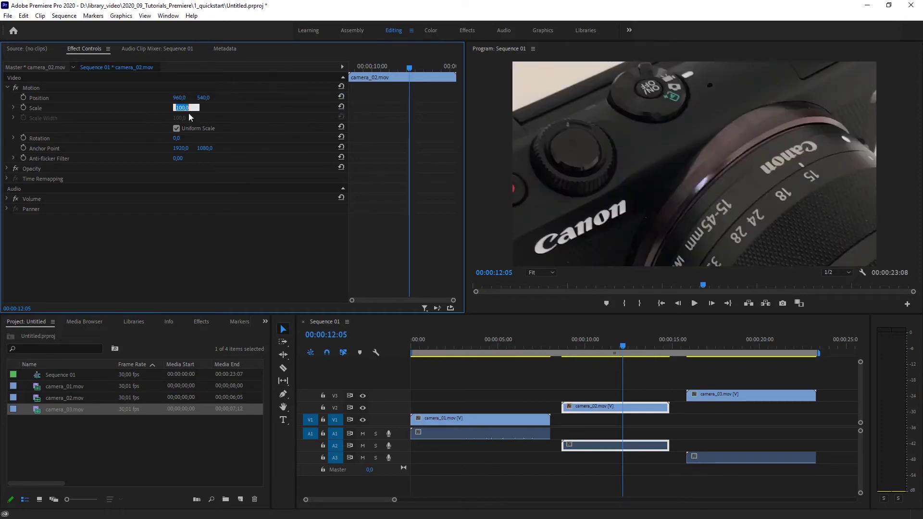
pyautogui.write('50')
pyautogui.press('Return')
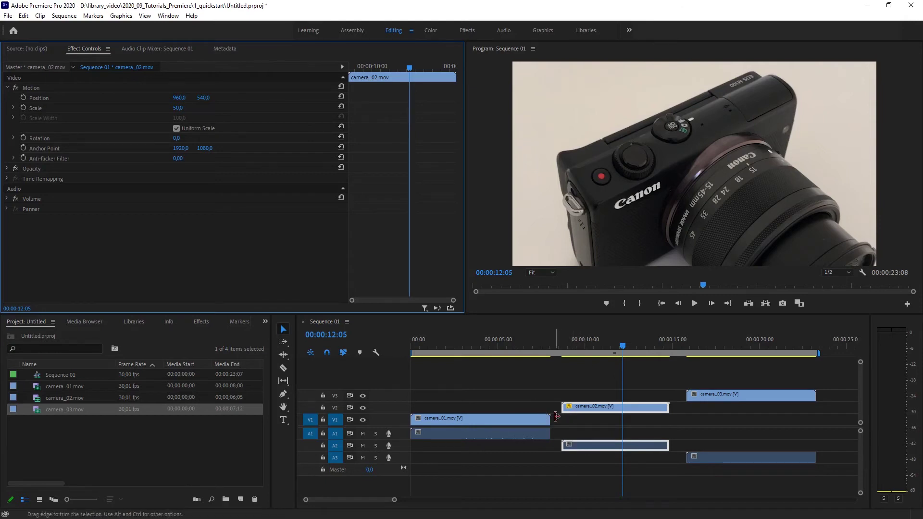
# Move camera_02.mov earlier on V2 to start at 00:00:06:04, overlapping the end of camera_01.mov, and check the frame at 00:00:05:22.
pyautogui.moveTo(607, 405); pyautogui.dragTo(562, 407)
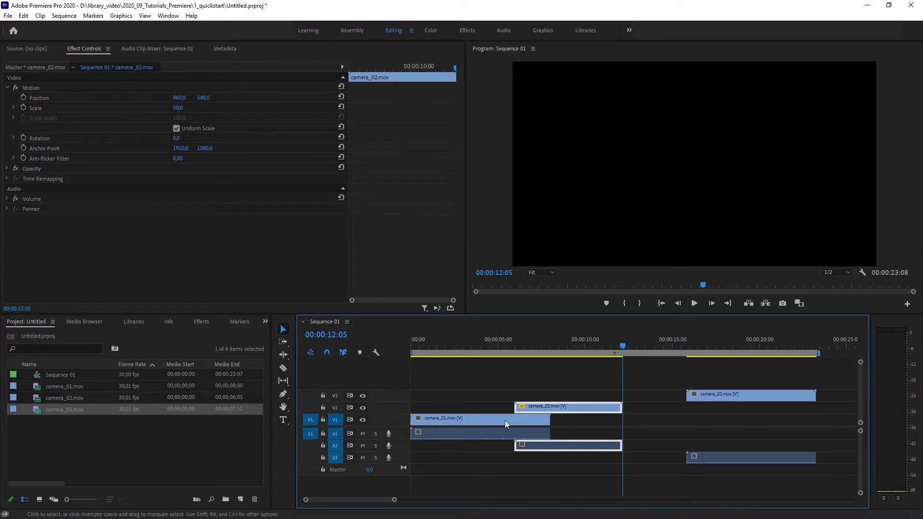
pyautogui.moveTo(616, 349); pyautogui.dragTo(517, 353)
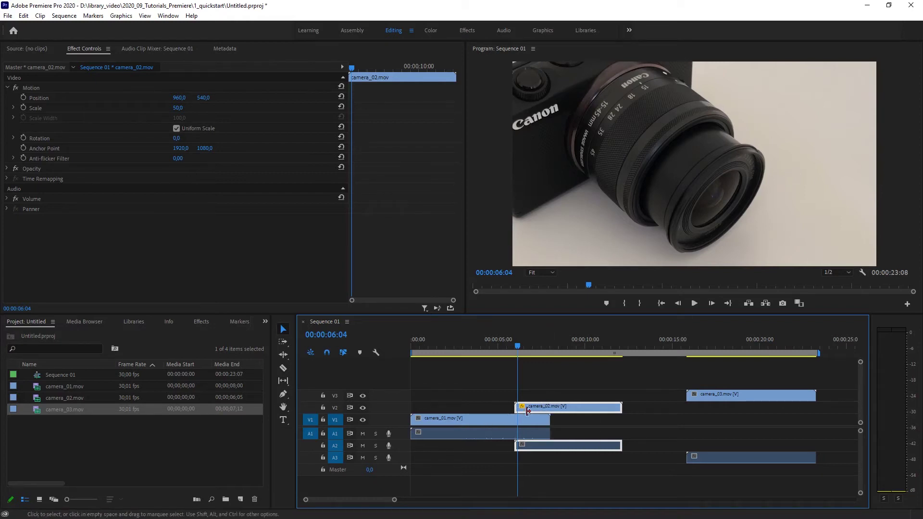
pyautogui.moveTo(559, 406); pyautogui.dragTo(561, 409)
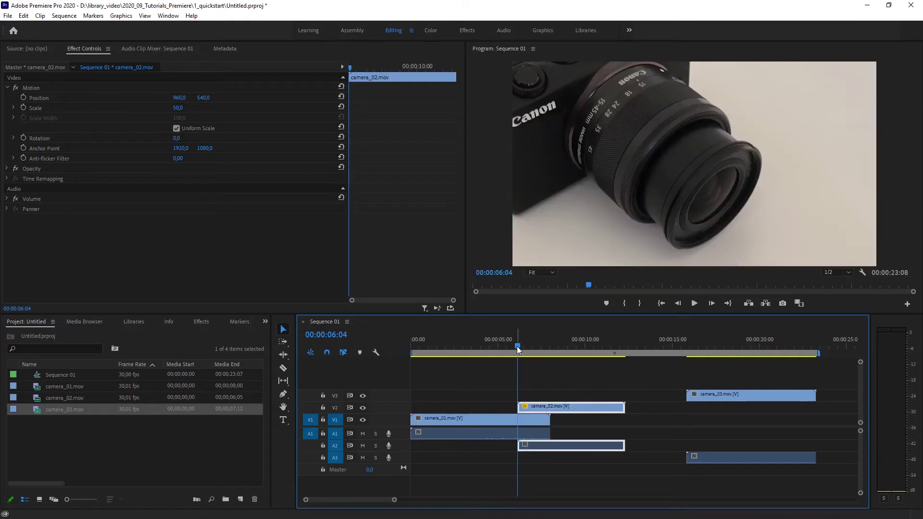
pyautogui.moveTo(518, 347); pyautogui.dragTo(511, 348)
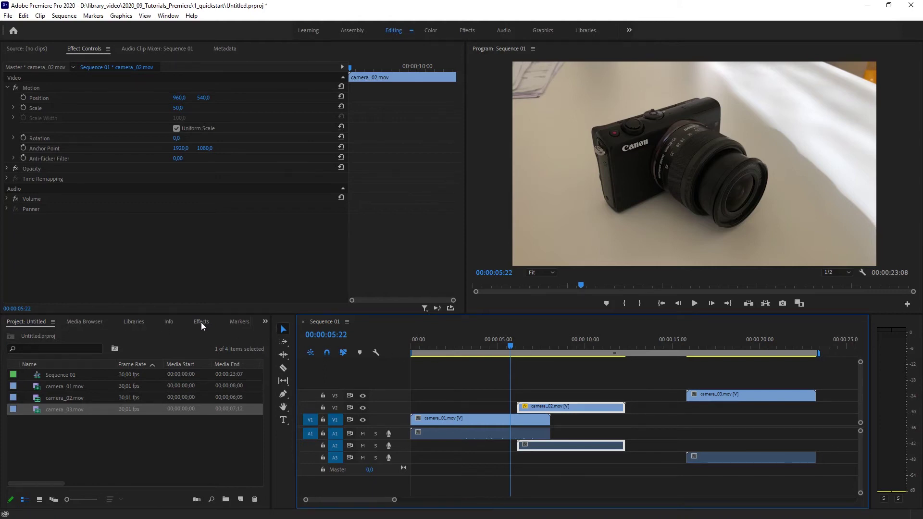
# Show the available effects and expand Video Transitions down to its Dissolve group.
pyautogui.click(168, 15)
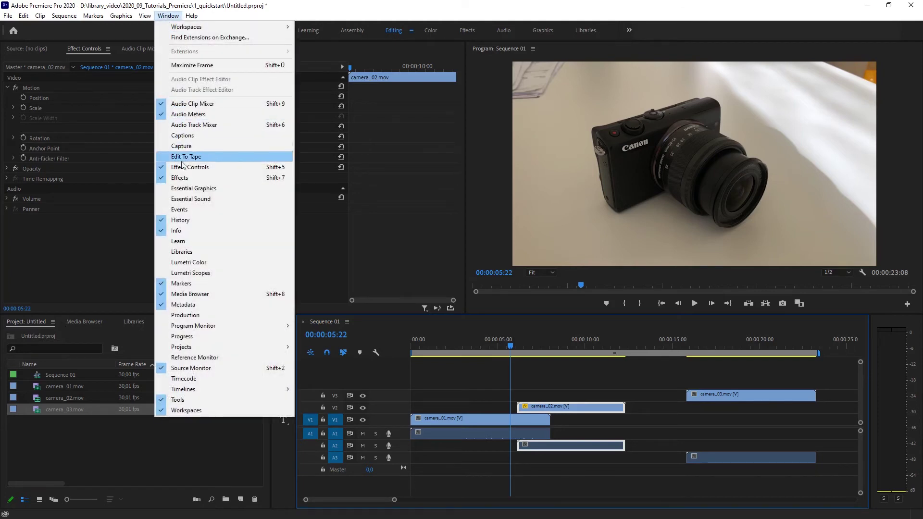
pyautogui.click(172, 16)
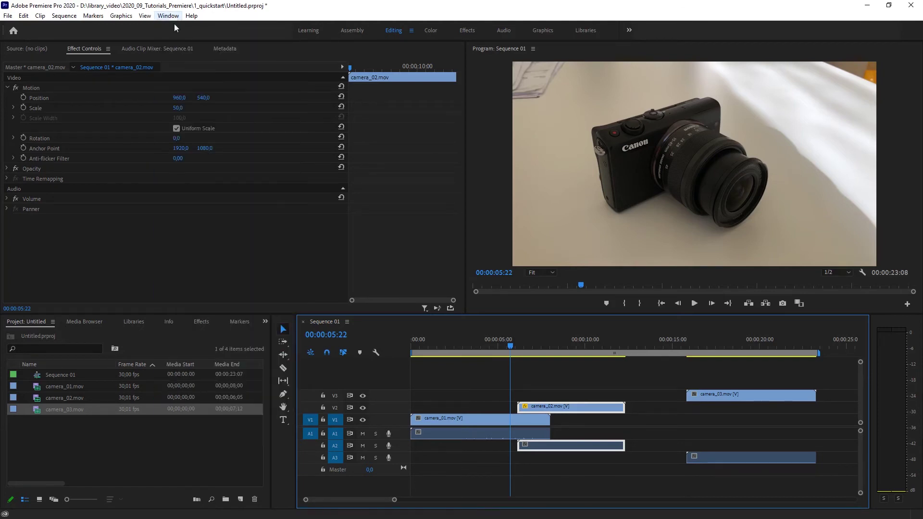
pyautogui.click(200, 322)
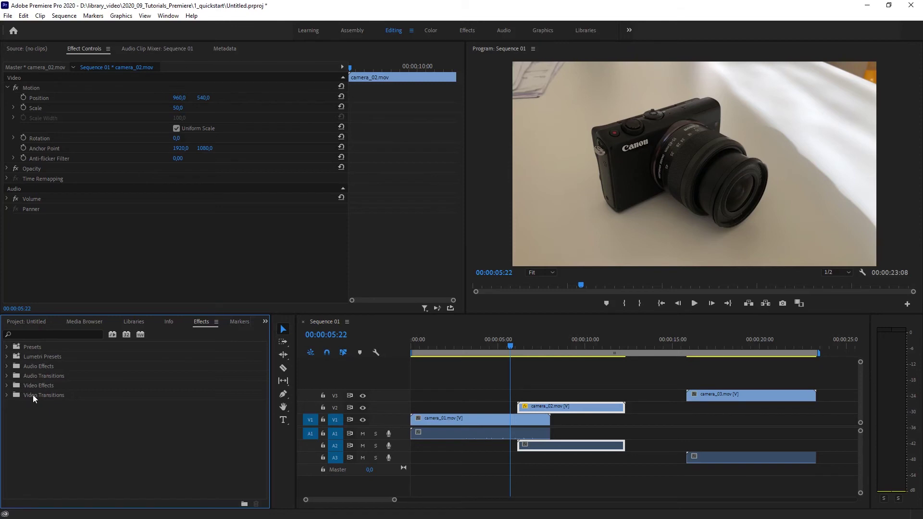
pyautogui.click(7, 396)
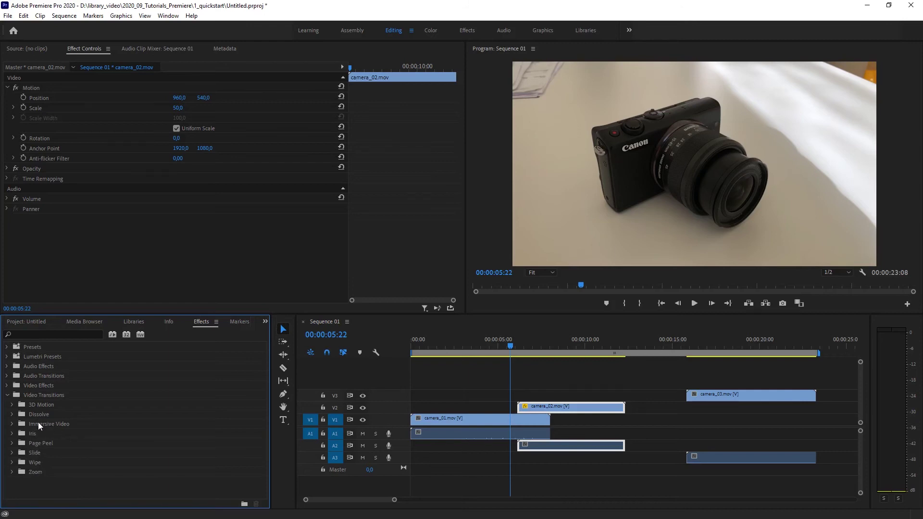
pyautogui.click(12, 414)
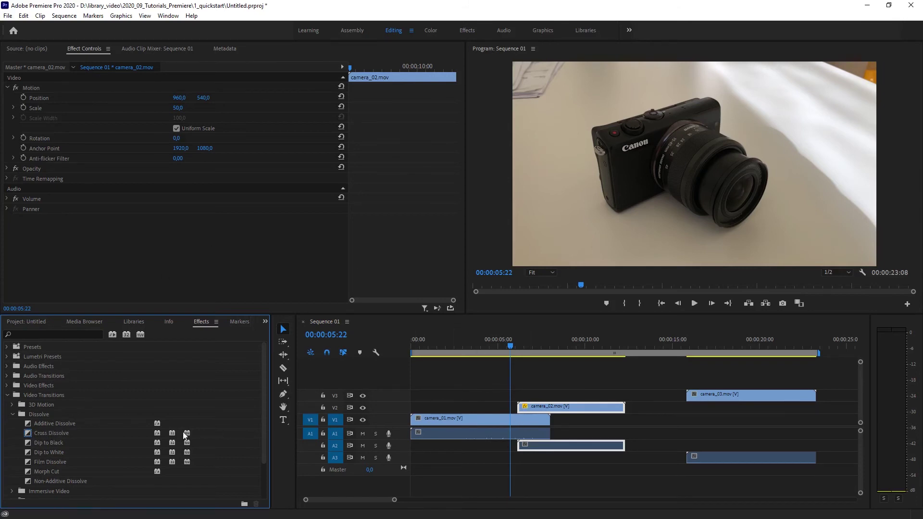
# Try a Cross Dissolve at the start of camera_02.mov on V2 and preview the blend from camera_01.mov.
pyautogui.moveTo(44, 432); pyautogui.dragTo(524, 410)
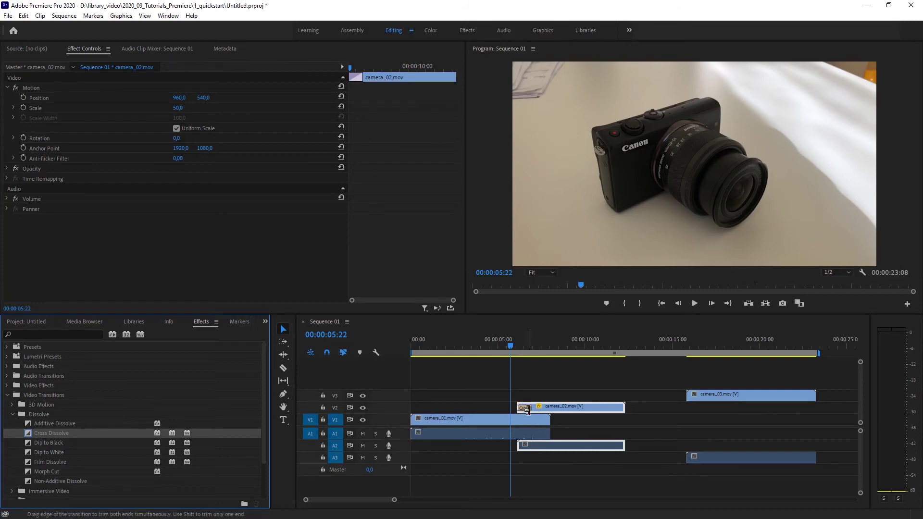
pyautogui.moveTo(395, 502); pyautogui.dragTo(383, 501)
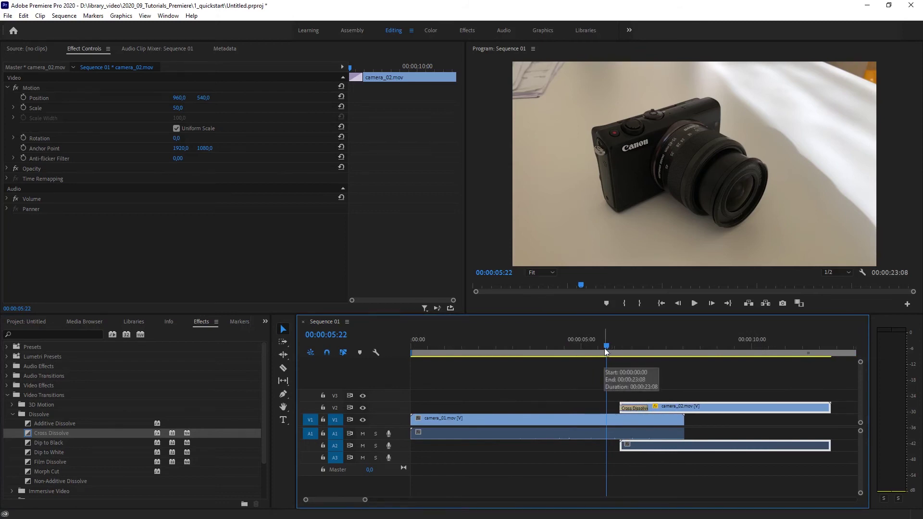
pyautogui.moveTo(604, 346); pyautogui.dragTo(611, 346)
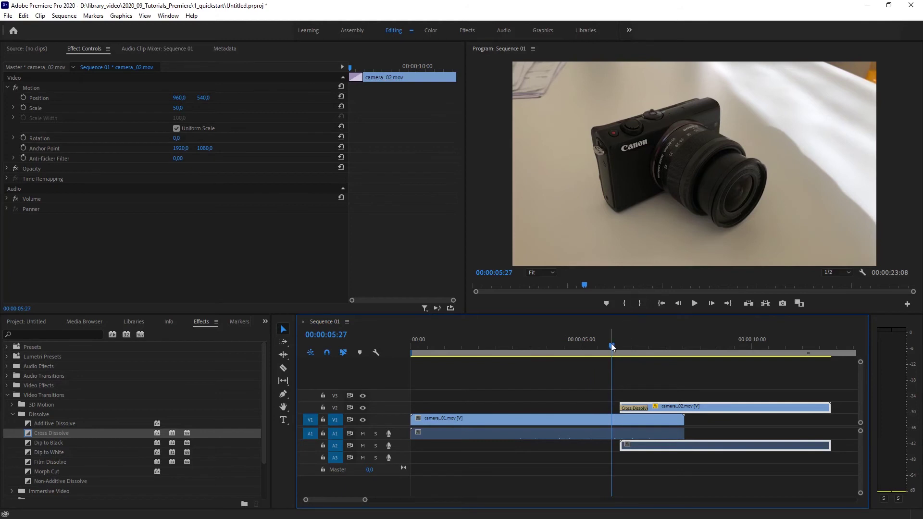
pyautogui.moveTo(612, 346)
pyautogui.mouseDown()
pyautogui.moveTo(654, 346)
pyautogui.moveTo(598, 347)
pyautogui.mouseUp()
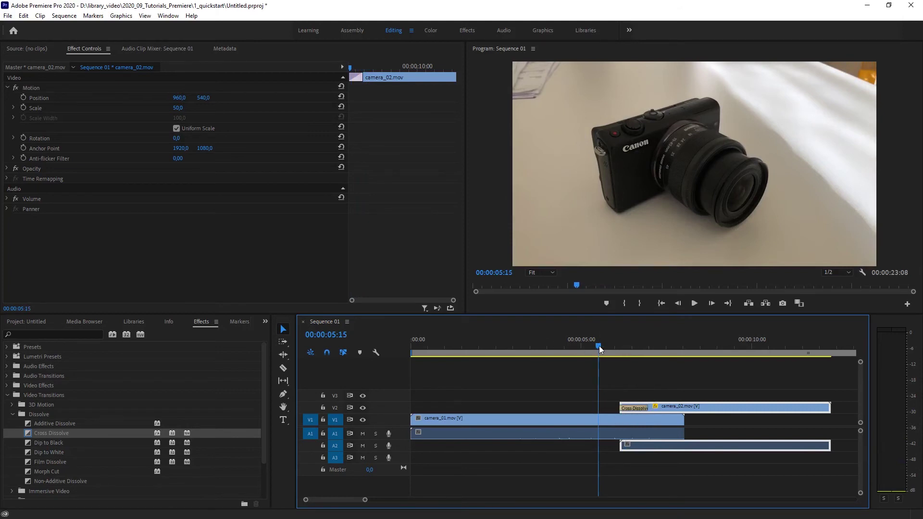
pyautogui.moveTo(600, 349)
pyautogui.mouseDown()
pyautogui.moveTo(621, 348)
pyautogui.moveTo(584, 353)
pyautogui.mouseUp()
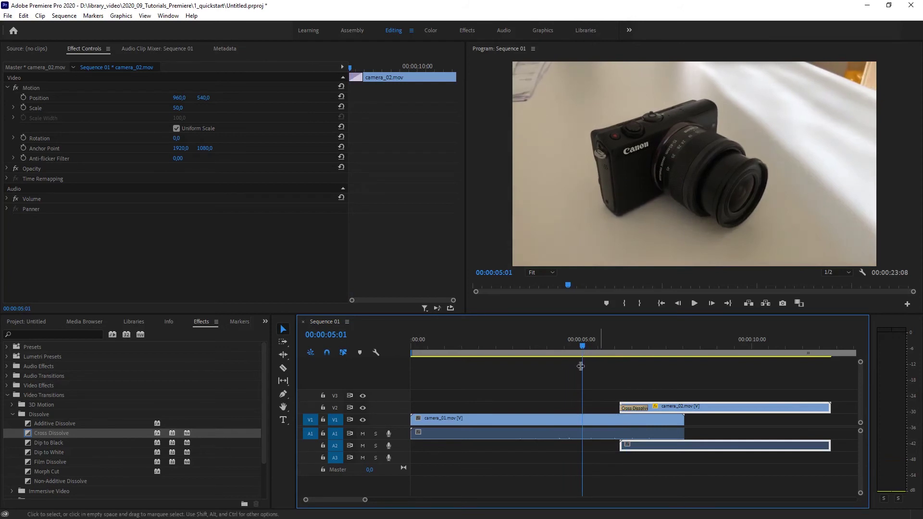
# Delete the Cross Dissolve from the start of camera_02.mov and collapse the Dissolve group.
pyautogui.click(12, 414)
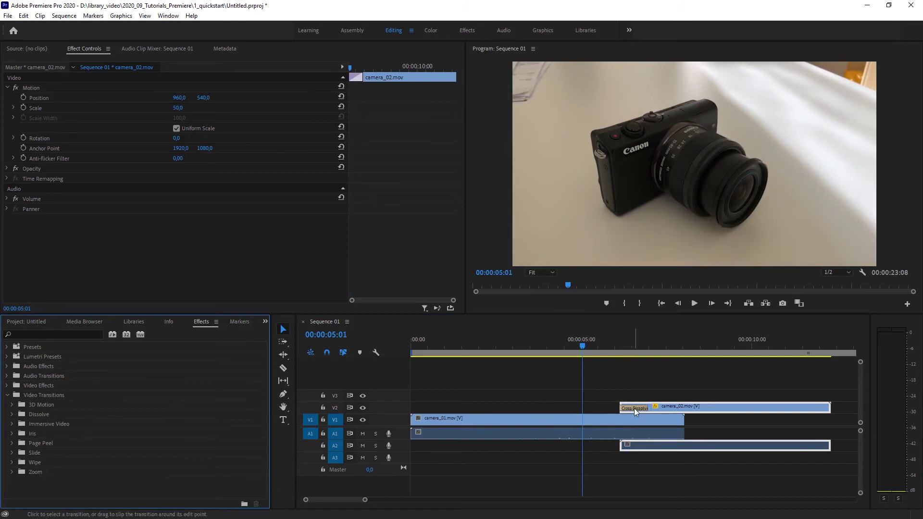
pyautogui.click(634, 408)
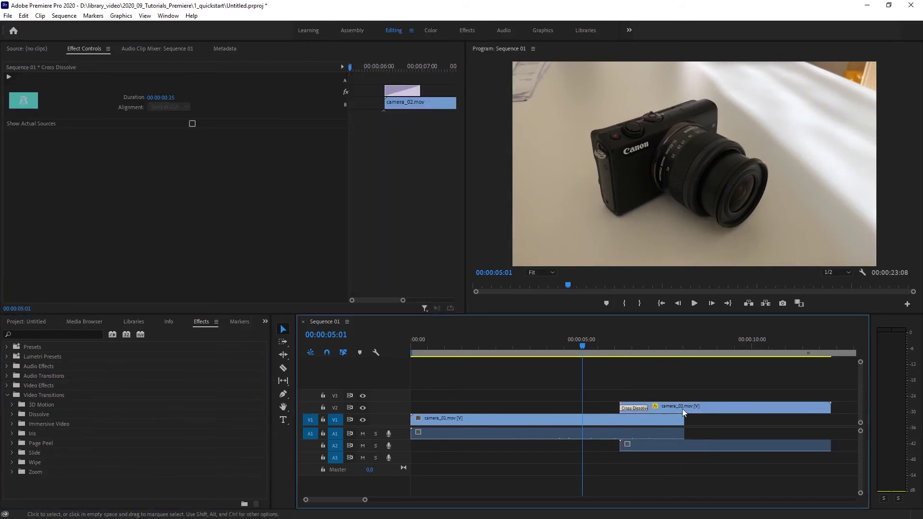
pyautogui.click(683, 409)
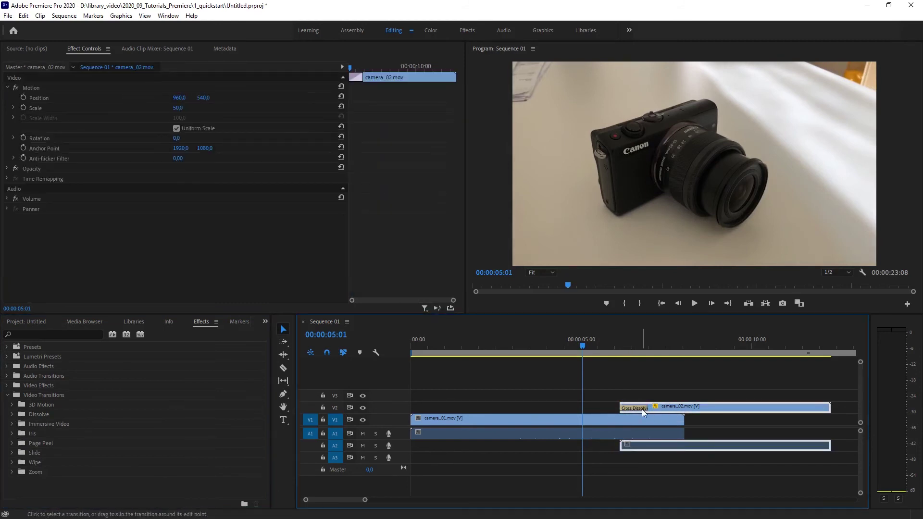
pyautogui.click(641, 408)
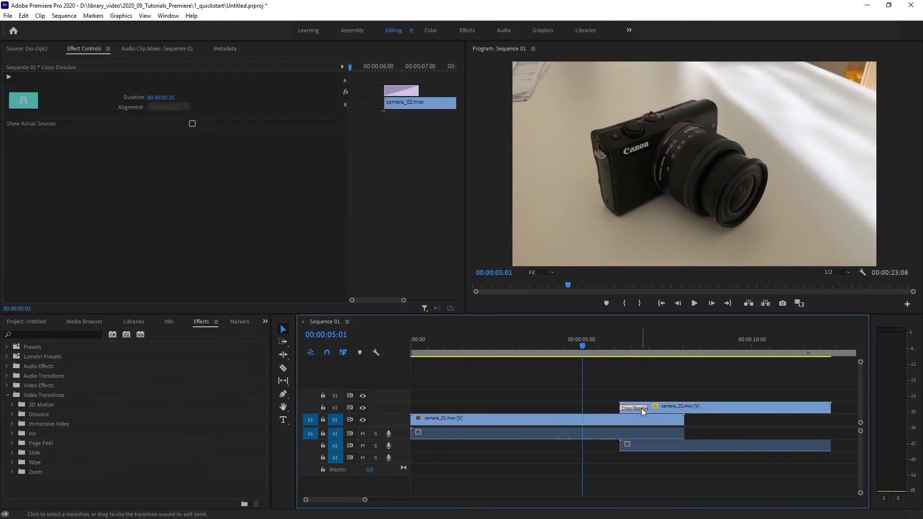
pyautogui.press('Delete')
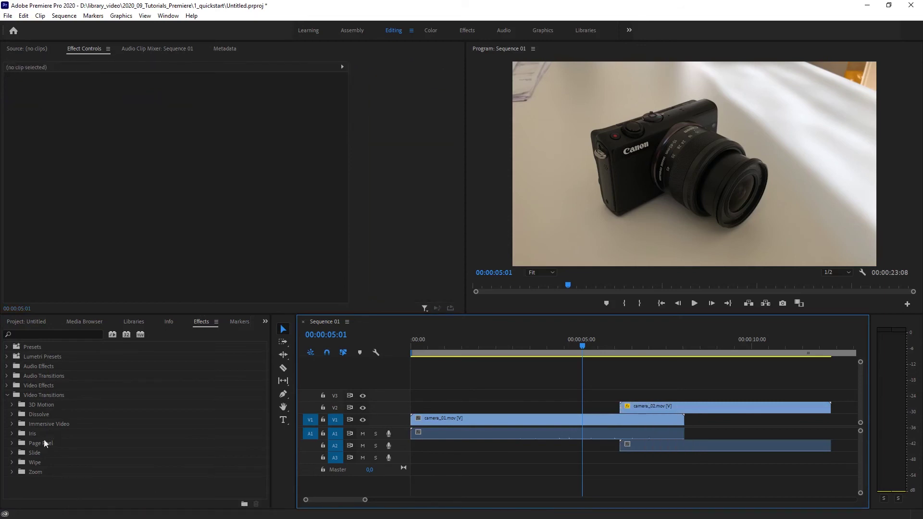
# Try the Page Peel transition at the start of camera_02.mov, preview it, and remove it again.
pyautogui.click(12, 443)
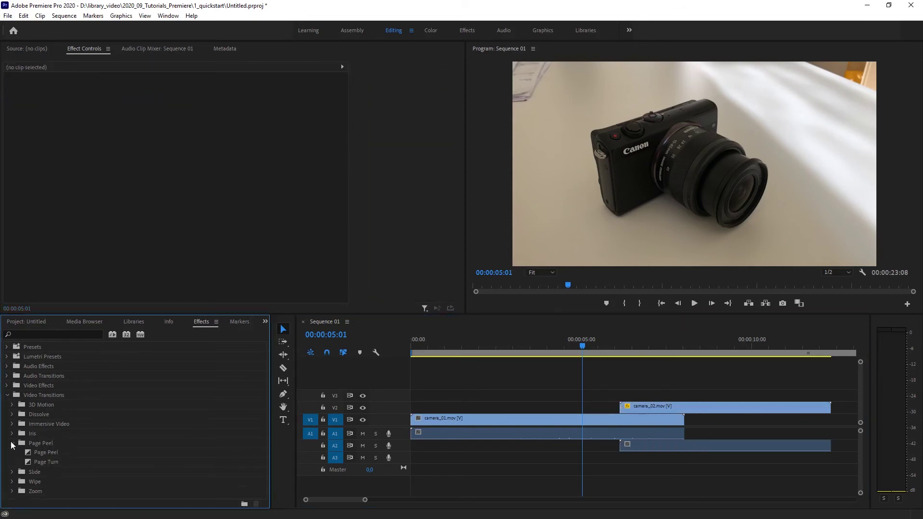
pyautogui.moveTo(39, 452); pyautogui.dragTo(628, 408)
pyautogui.moveTo(584, 348)
pyautogui.mouseDown()
pyautogui.moveTo(646, 345)
pyautogui.moveTo(588, 351)
pyautogui.mouseUp()
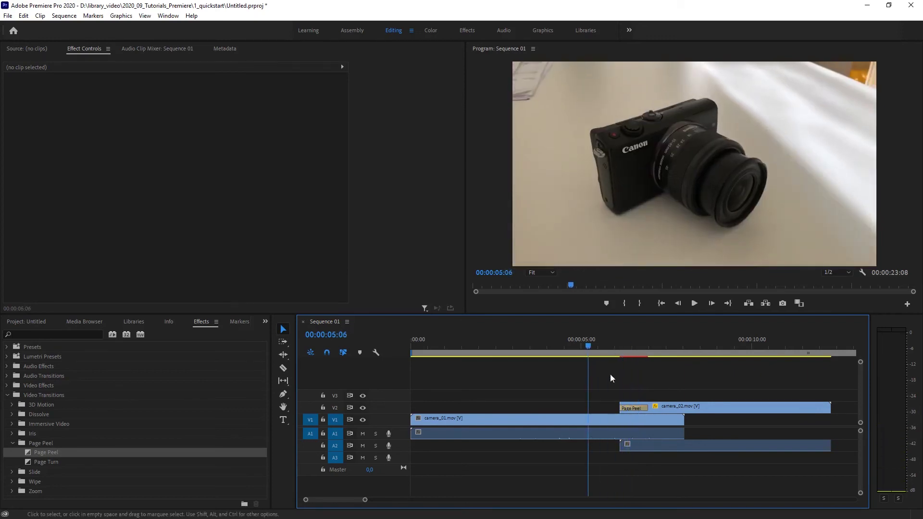
pyautogui.click(636, 408)
pyautogui.press('Delete')
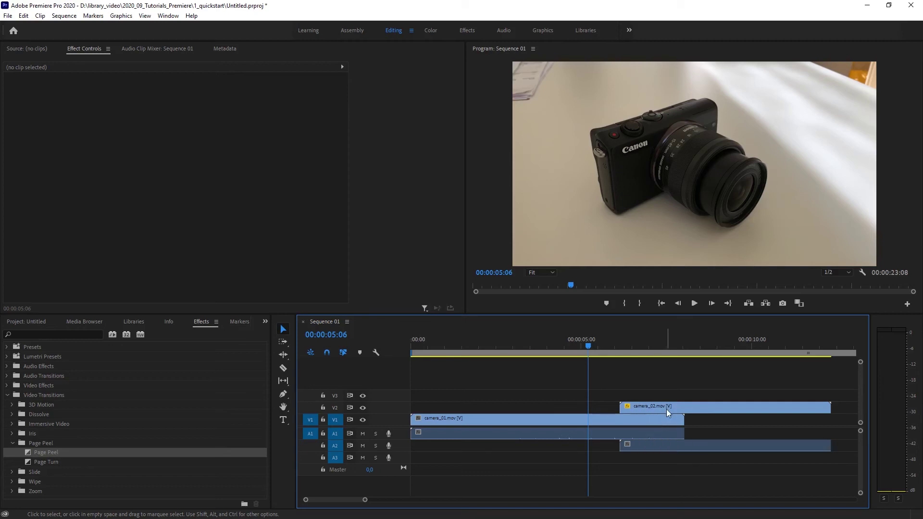
# Try the Dip to White dissolve at the start of camera_02.mov, preview it, and remove it again.
pyautogui.click(12, 444)
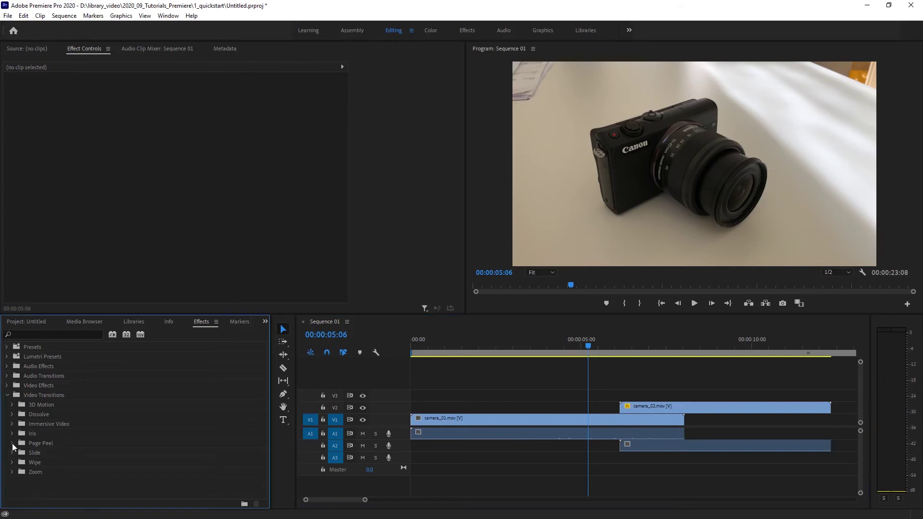
pyautogui.click(12, 415)
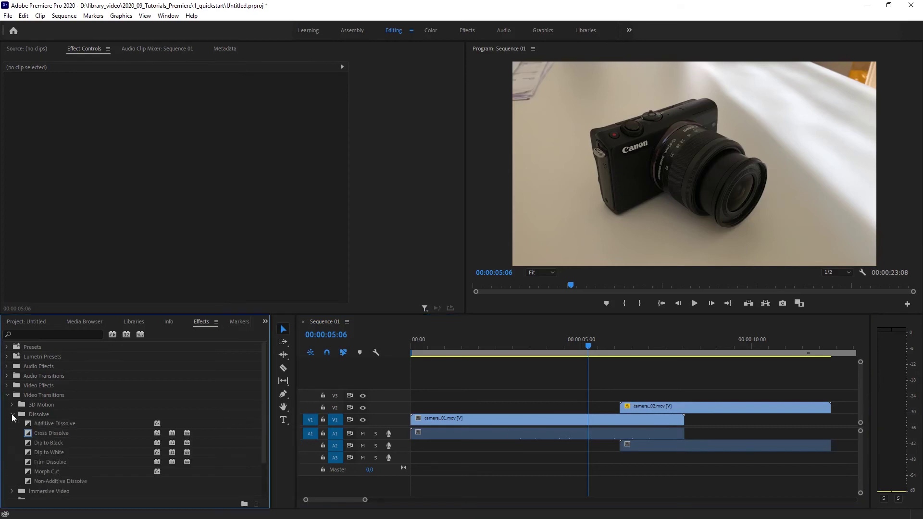
pyautogui.click(39, 434)
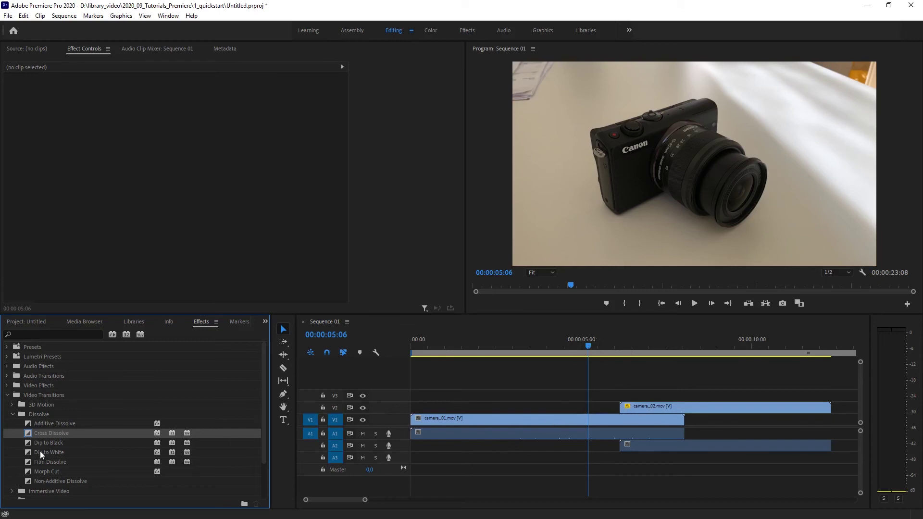
pyautogui.moveTo(40, 451); pyautogui.dragTo(627, 410)
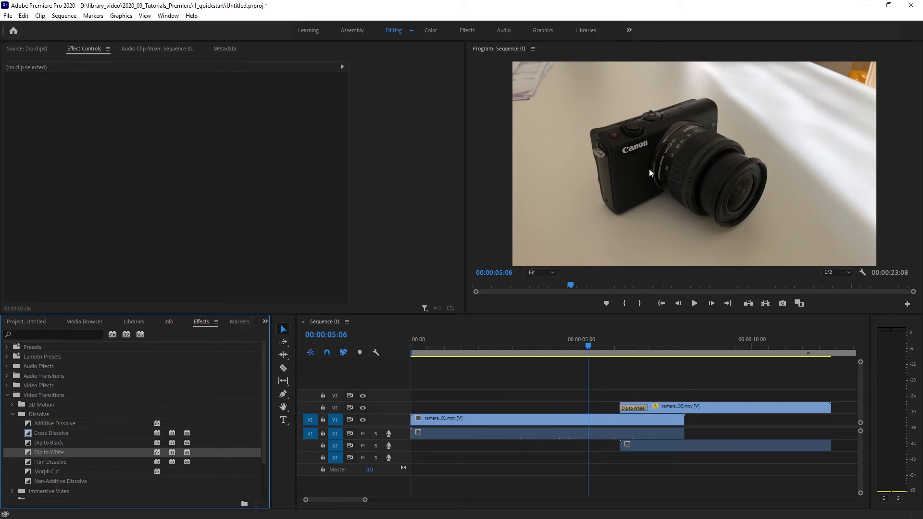
pyautogui.moveTo(590, 346)
pyautogui.mouseDown()
pyautogui.moveTo(698, 347)
pyautogui.moveTo(586, 350)
pyautogui.mouseUp()
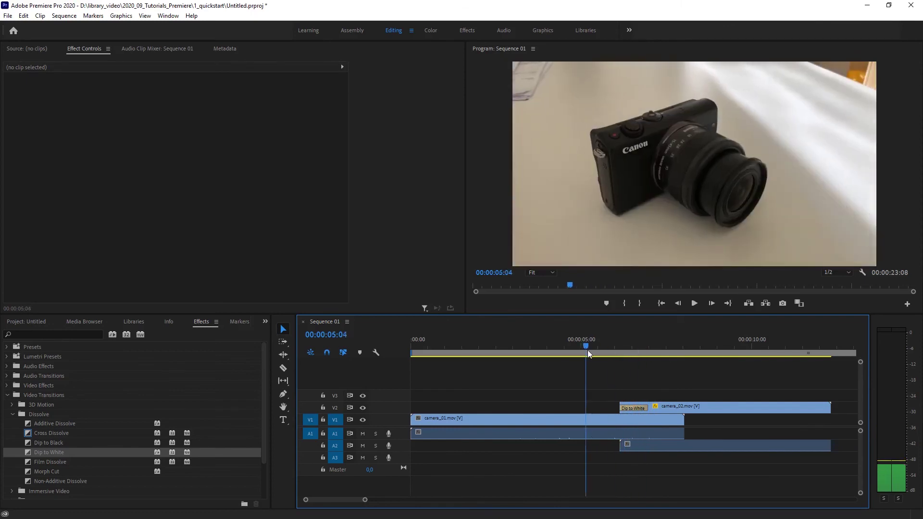
pyautogui.click(628, 407)
pyautogui.press('Delete')
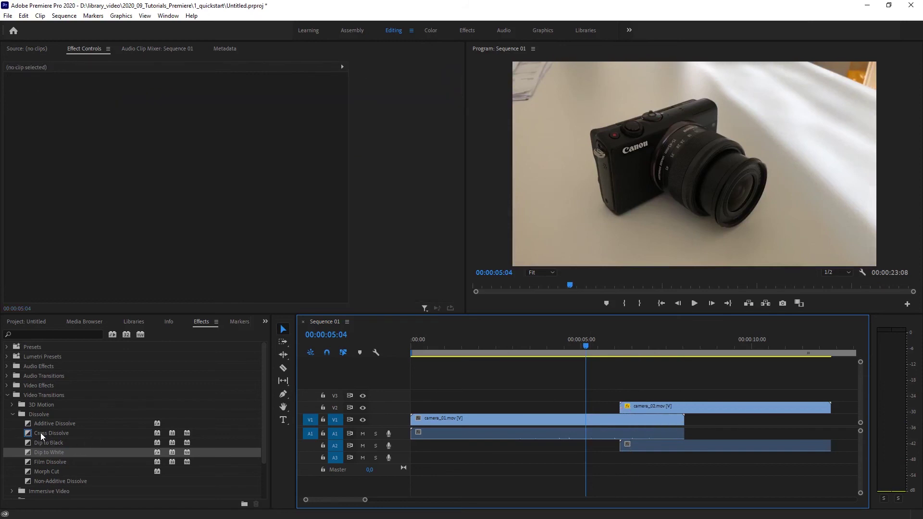
# Apply a Cross Dissolve to the start of camera_02.mov on V2 and set its duration to 00:00:02:00.
pyautogui.moveTo(40, 432); pyautogui.dragTo(628, 409)
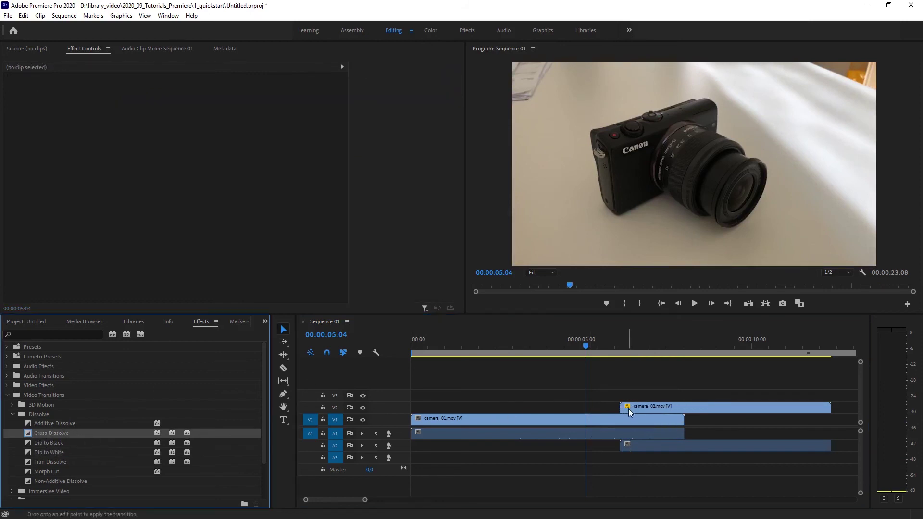
pyautogui.moveTo(40, 434); pyautogui.dragTo(624, 408)
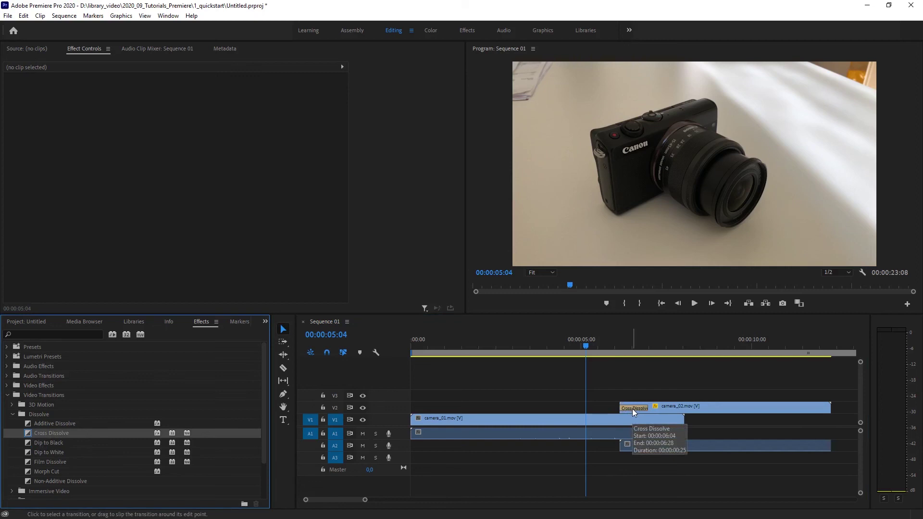
pyautogui.click(631, 408)
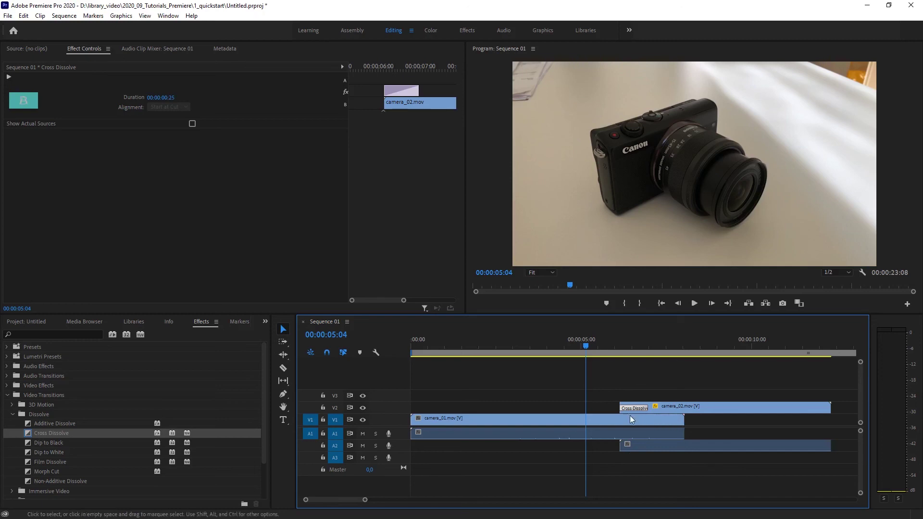
pyautogui.click(167, 98)
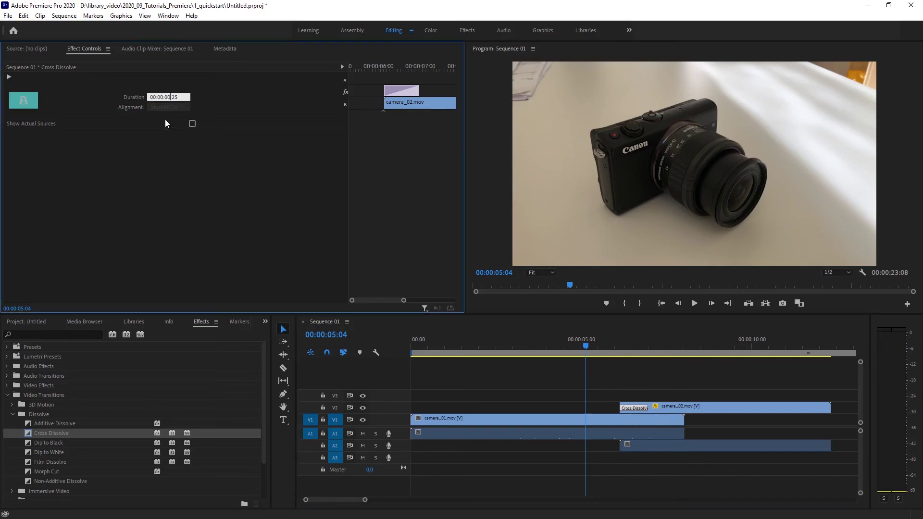
pyautogui.click(180, 97)
pyautogui.press('BackSpace')
pyautogui.press('BackSpace')
pyautogui.write('00')
pyautogui.press('Return')
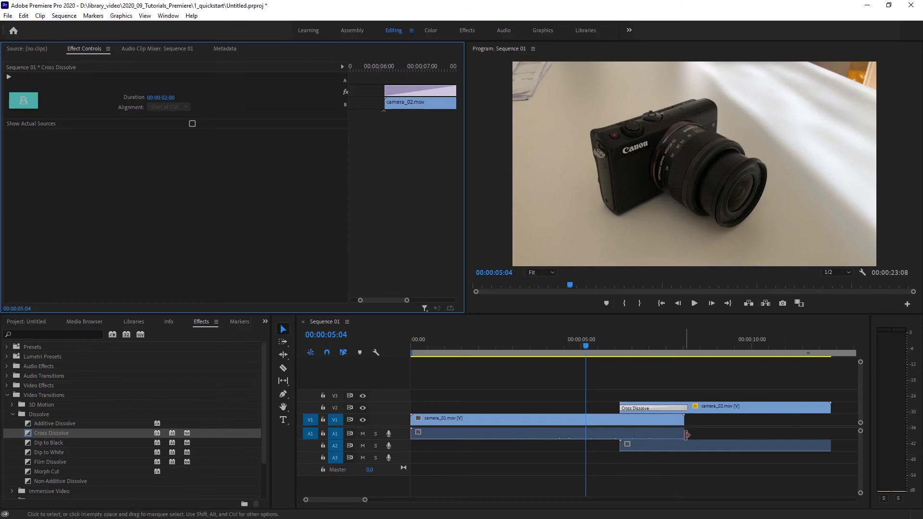
# Move camera_02.mov slightly earlier on V2 so its Cross Dissolve ends before camera_01.mov does, and preview the transition.
pyautogui.click(769, 410)
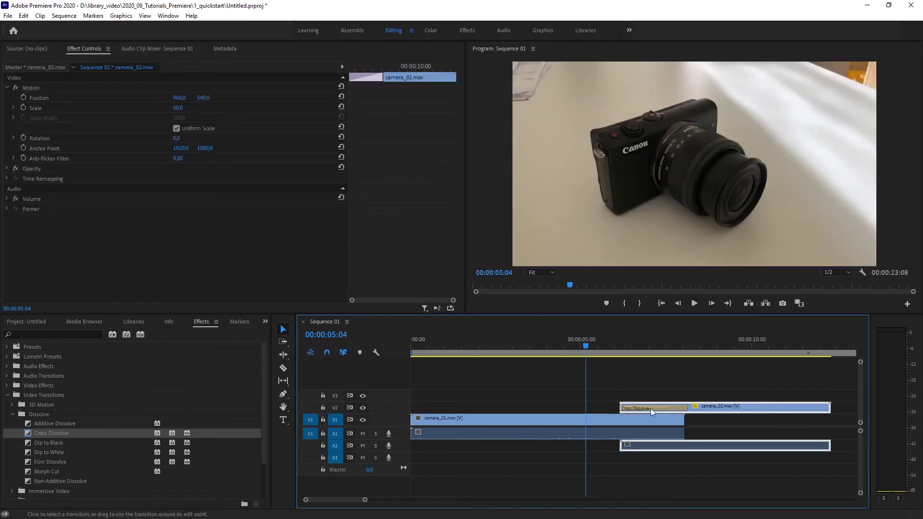
pyautogui.moveTo(761, 407); pyautogui.dragTo(752, 408)
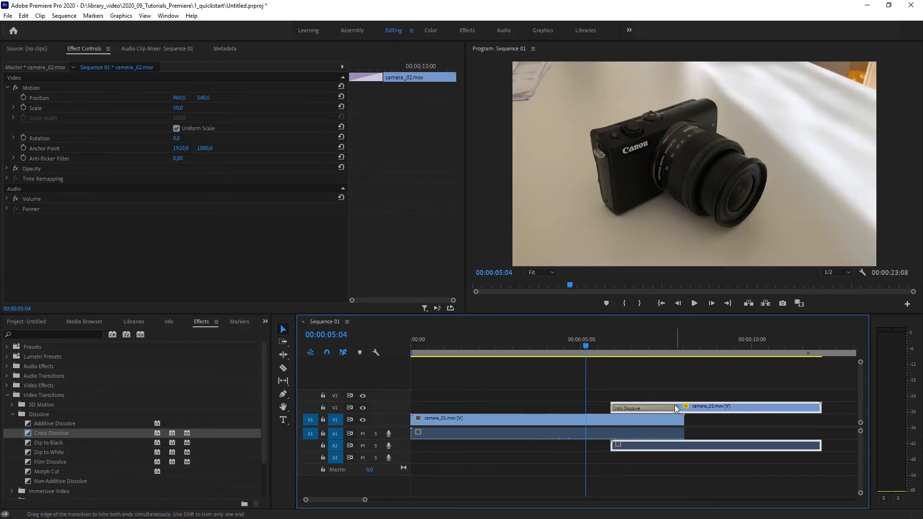
pyautogui.moveTo(590, 345); pyautogui.dragTo(608, 370)
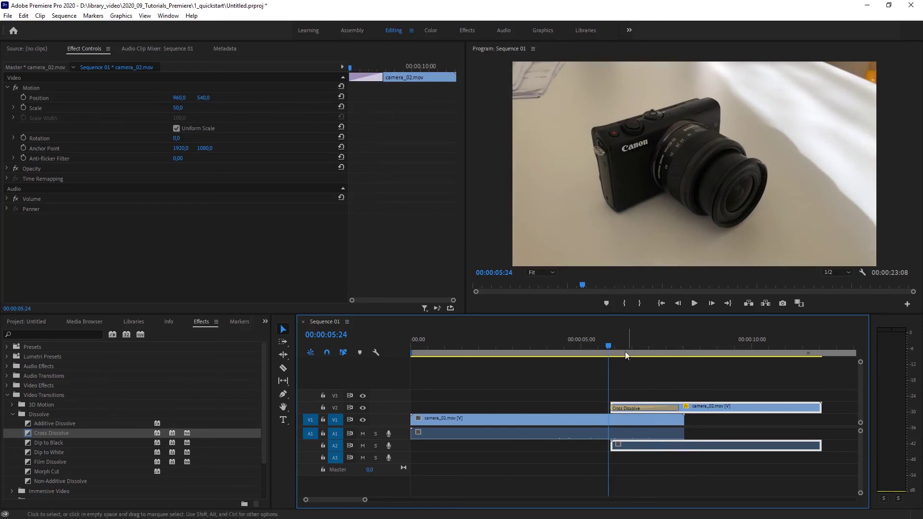
pyautogui.moveTo(609, 345); pyautogui.dragTo(630, 345)
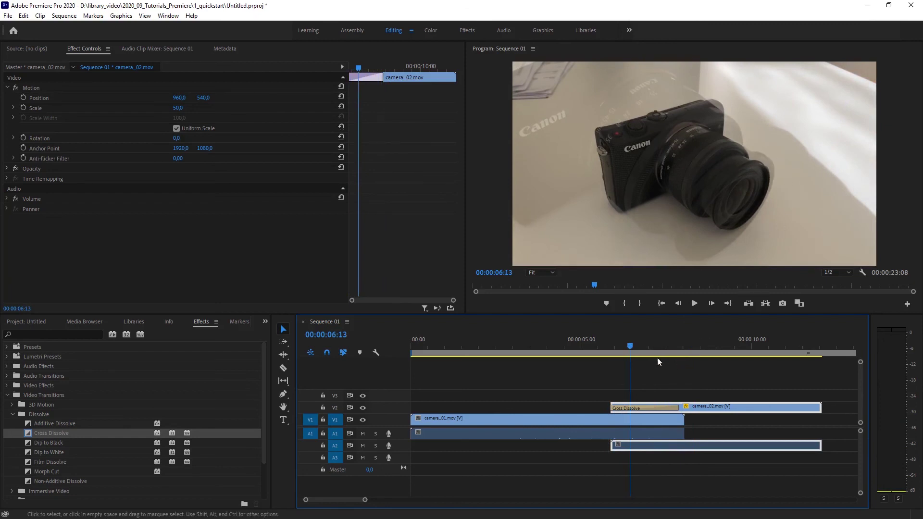
pyautogui.moveTo(629, 345); pyautogui.dragTo(560, 371)
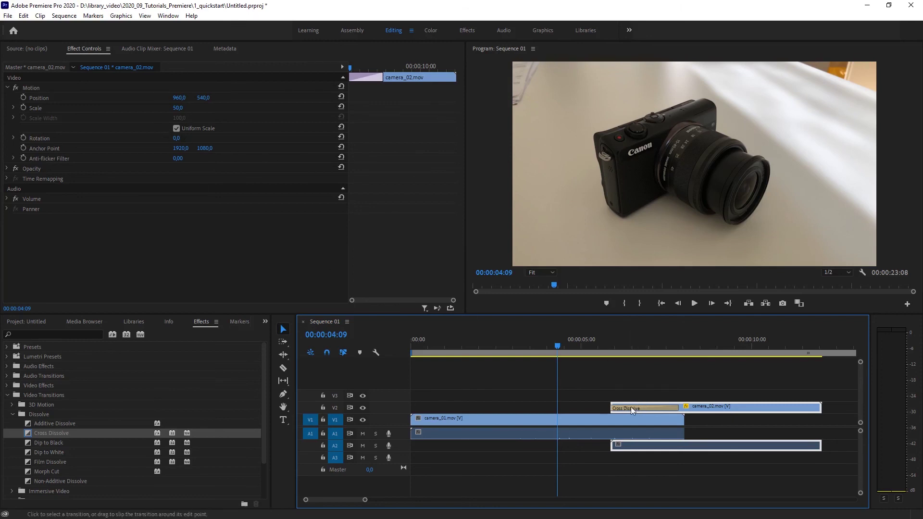
# Shorten the duration of the Cross Dissolve on camera_02.mov to 00:00:00:29.
pyautogui.click(639, 407)
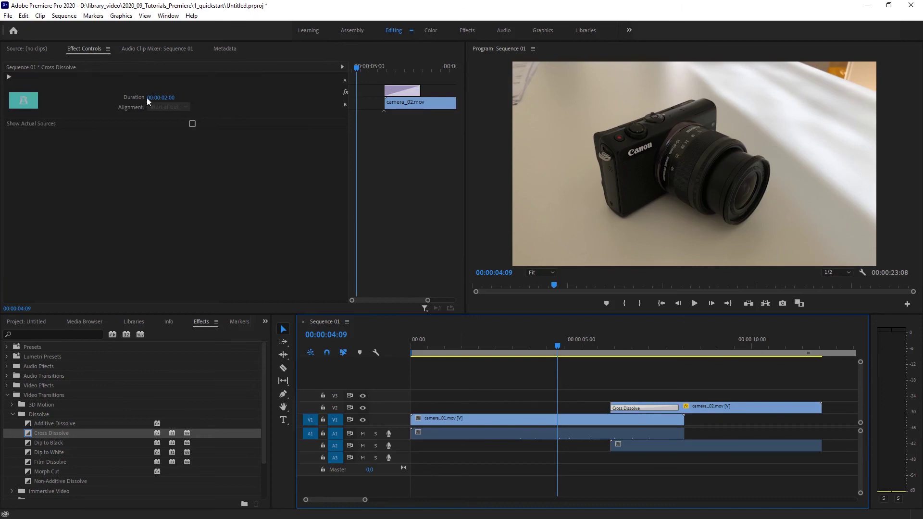
pyautogui.click(175, 100)
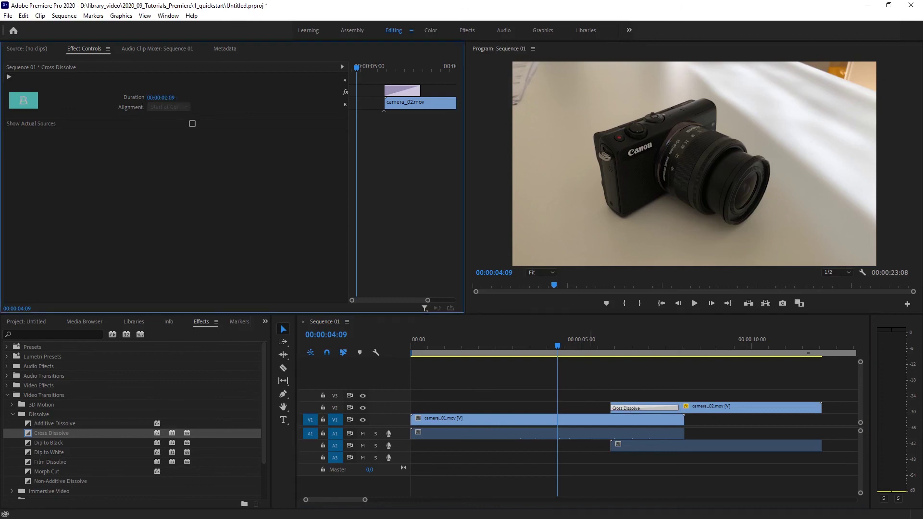
pyautogui.moveTo(174, 99); pyautogui.dragTo(160, 99)
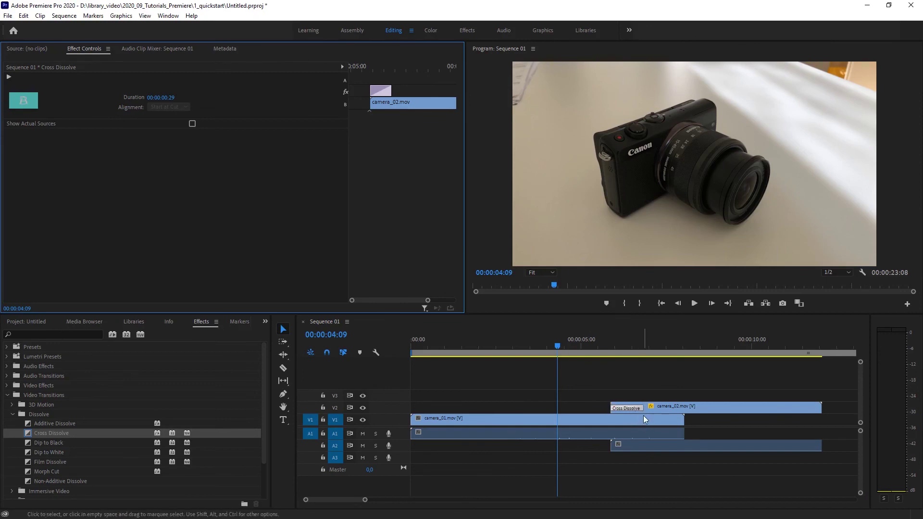
pyautogui.moveTo(644, 419)
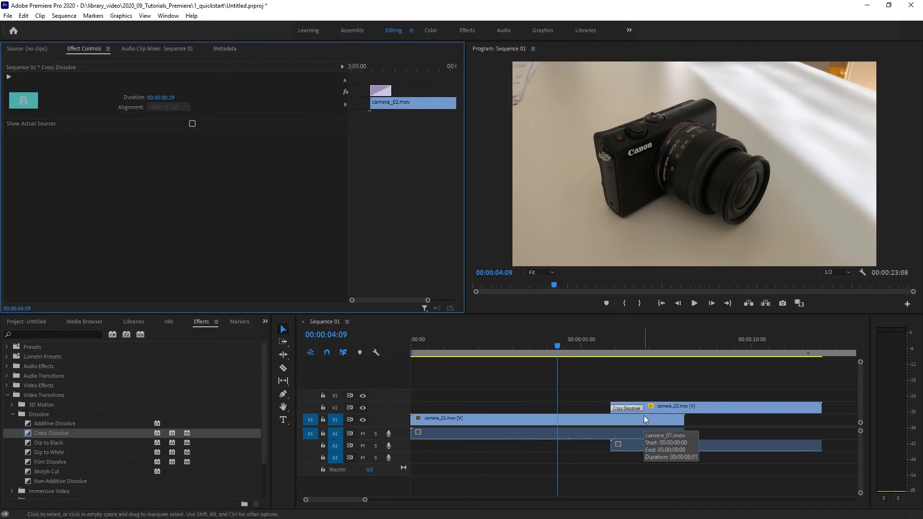